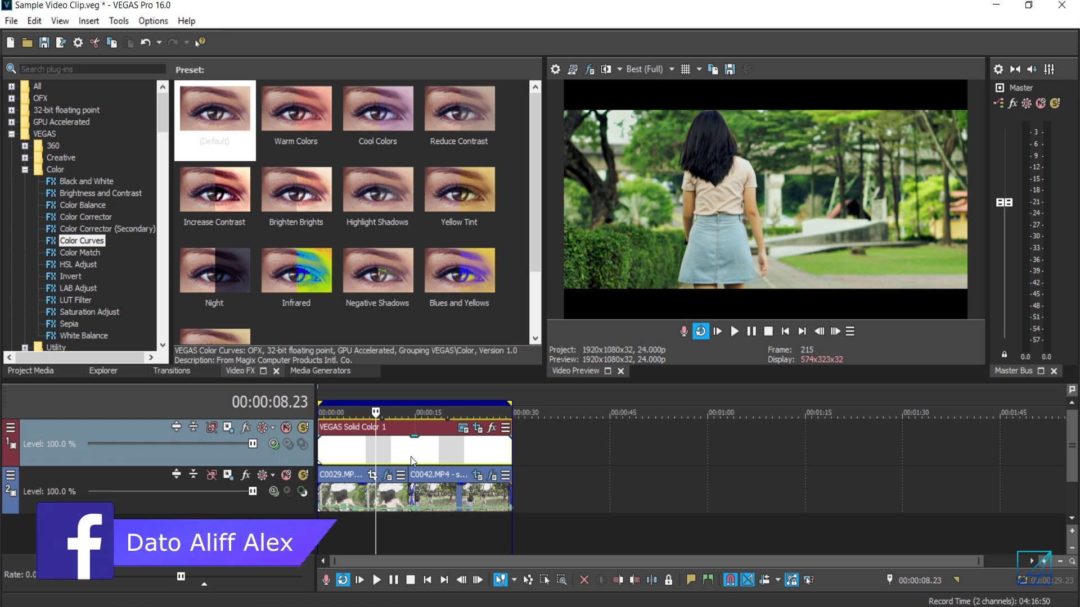
Inspect the clip effects on C0029 and C0042, showing C0042's Color Corrector custom wheels.
click(396, 498)
click(378, 488)
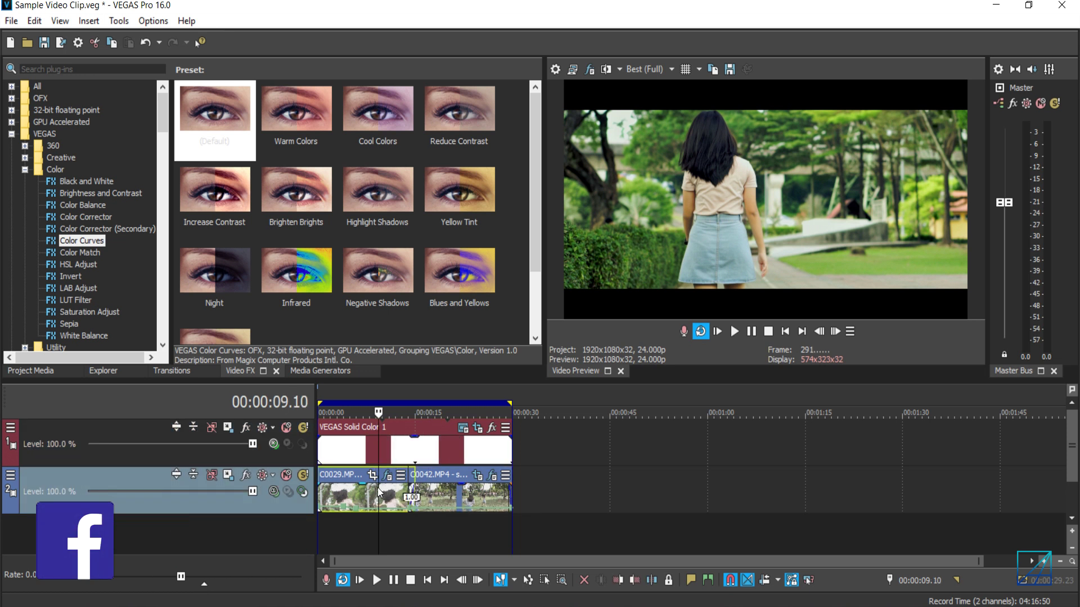
click(386, 477)
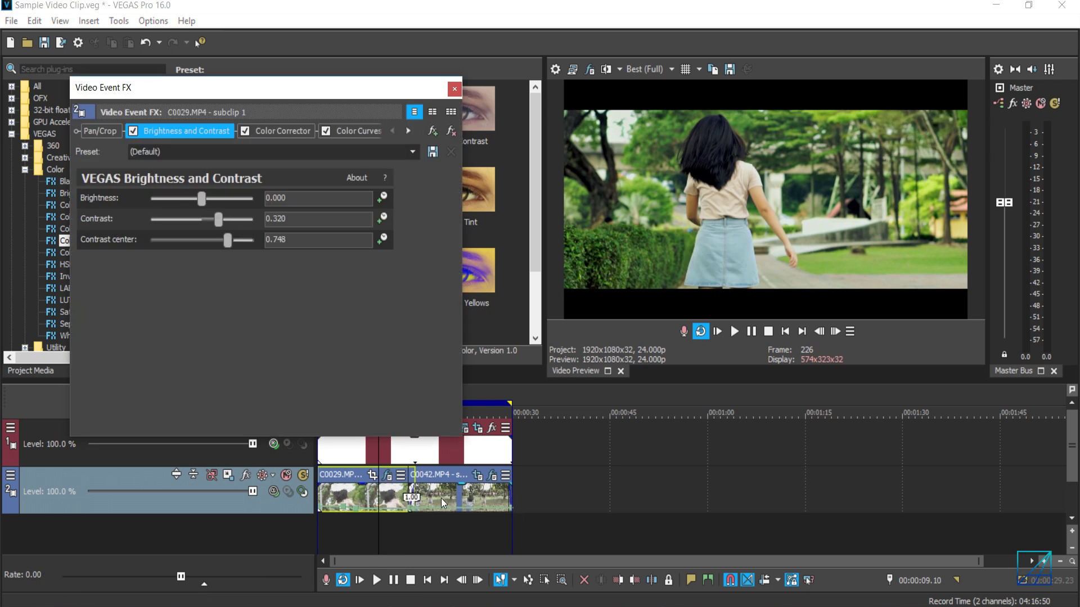
click(441, 498)
click(493, 478)
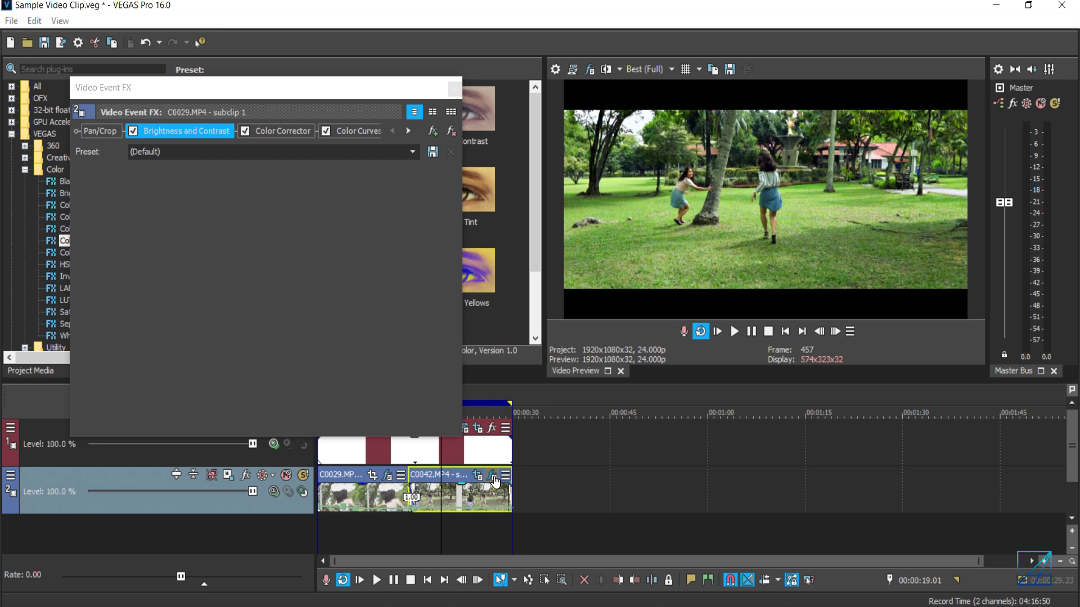
click(276, 133)
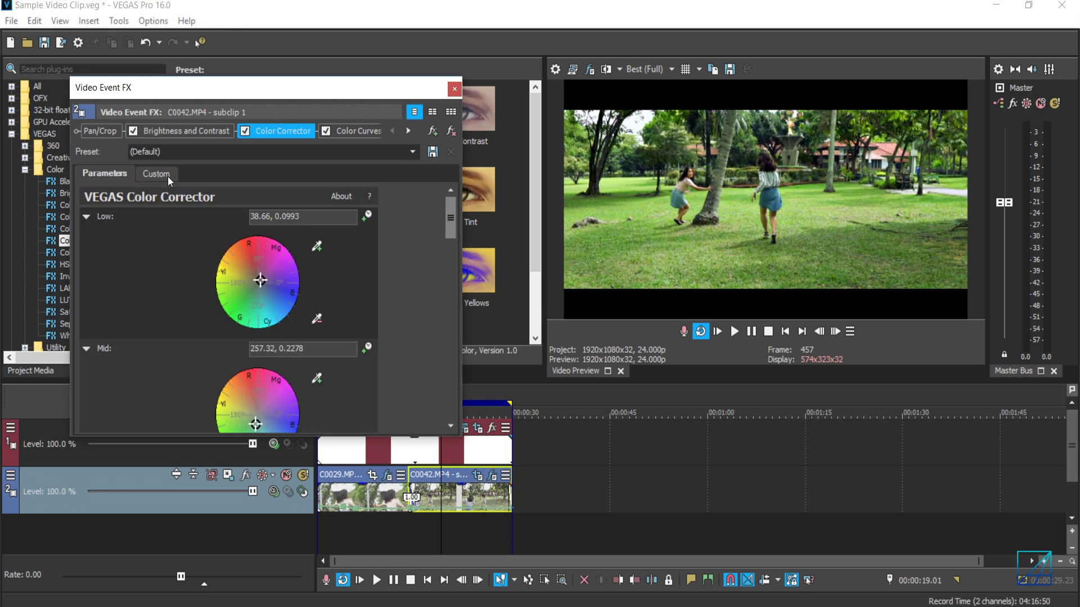
click(168, 176)
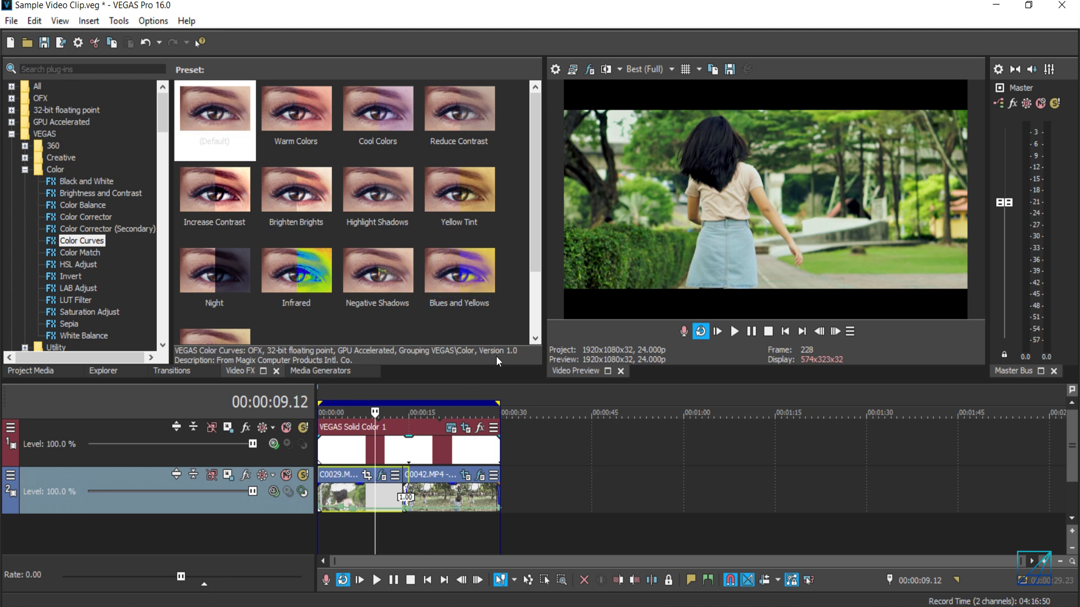
Set the playhead to 00:00:05.10 and browse LUT Filter, Color Corrector and Color Curves presets.
click(397, 457)
click(351, 457)
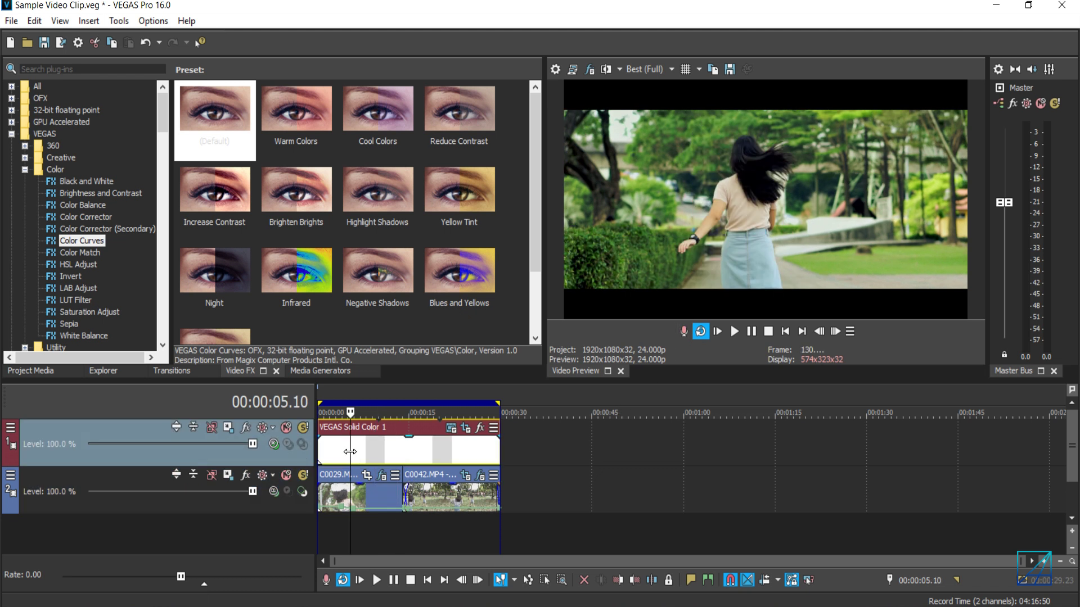
scroll(87, 296, down, 1)
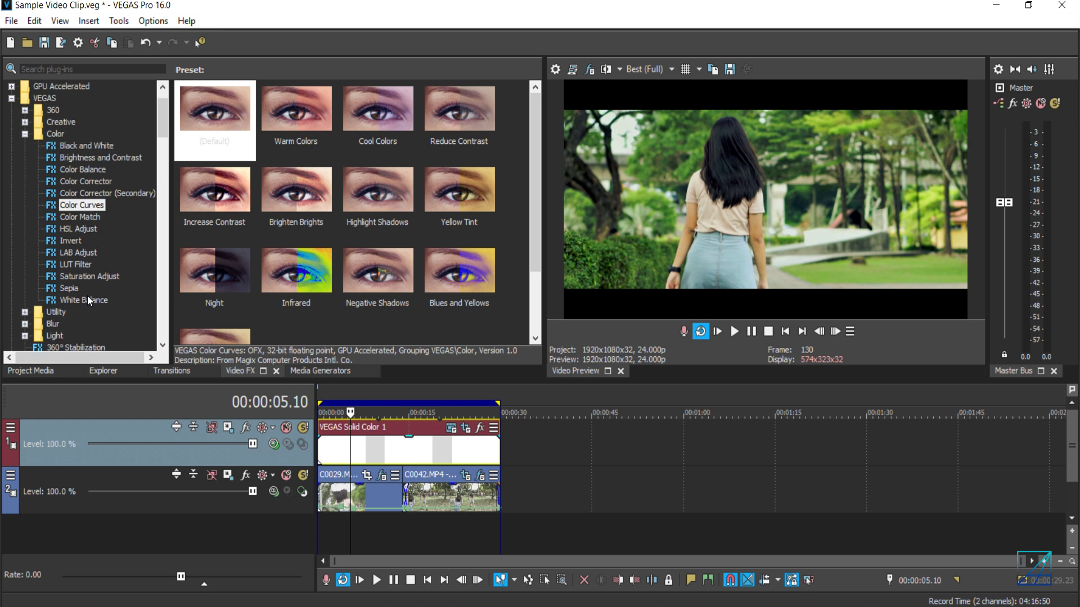
click(76, 265)
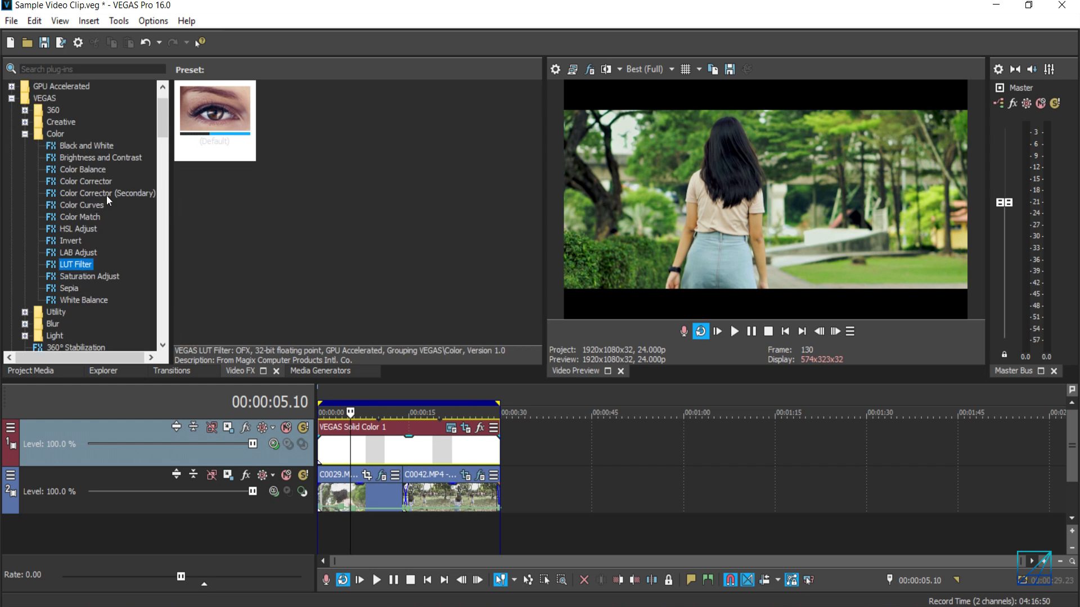
click(88, 181)
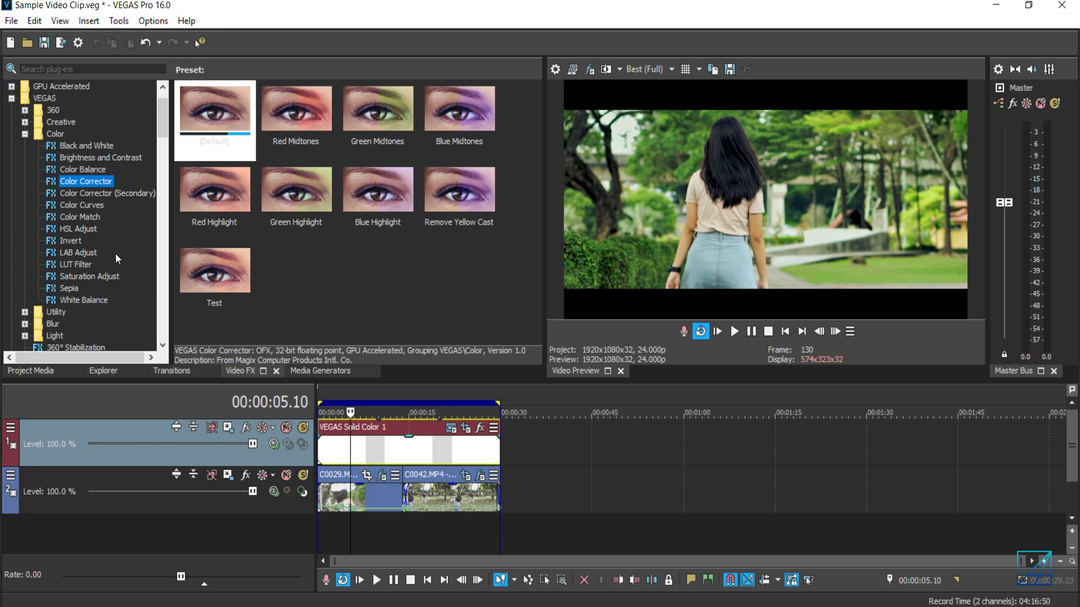
click(63, 265)
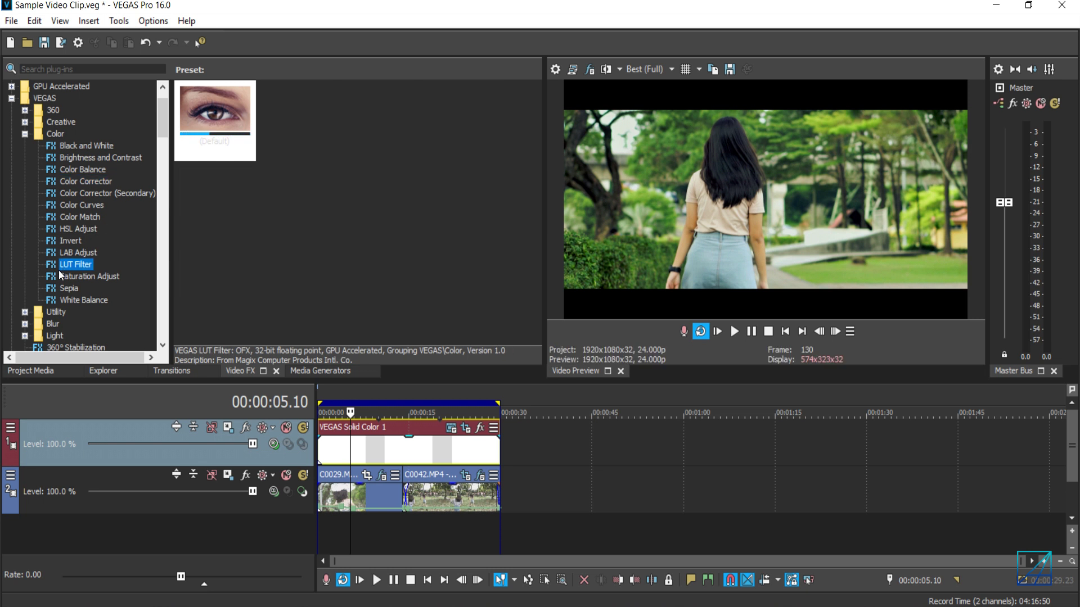
click(81, 204)
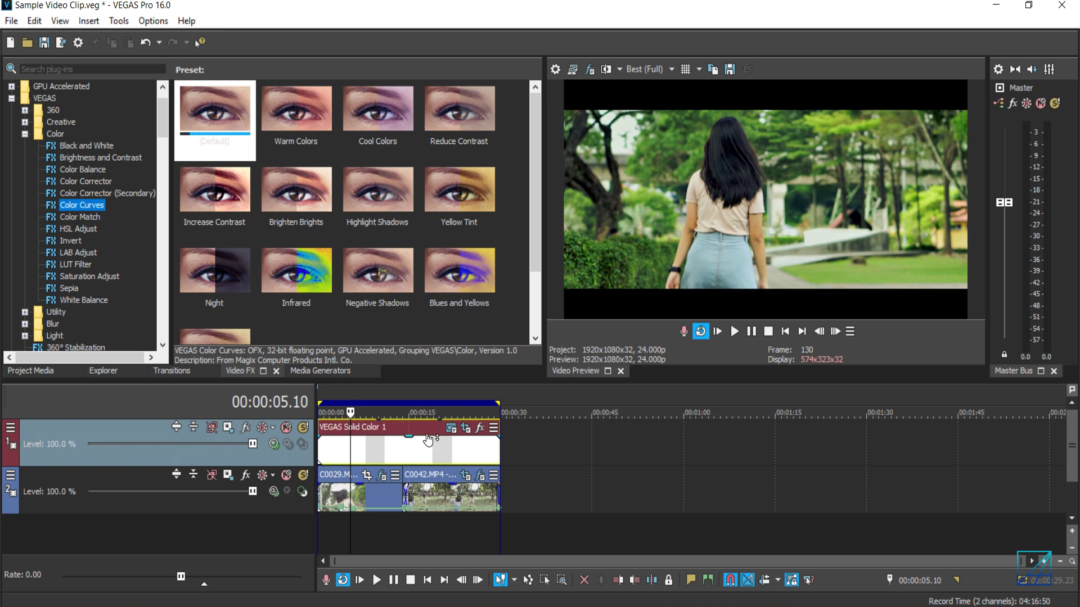
Scrub the footage from 00:00:12.08 and briefly compare graded and ungraded halves.
click(392, 454)
mouse_move(391, 453)
mouse_down()
mouse_move(414, 453)
mouse_move(392, 453)
mouse_up()
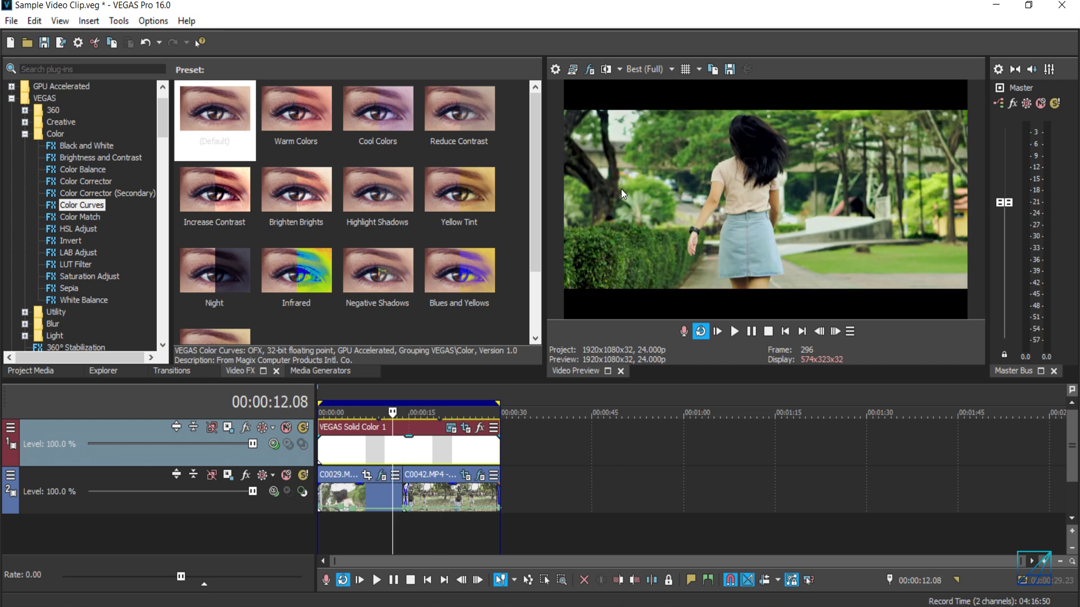
click(605, 69)
click(605, 69)
Open Video Output FX and switch between its Color Corrector and Color Curves settings.
click(590, 70)
click(195, 130)
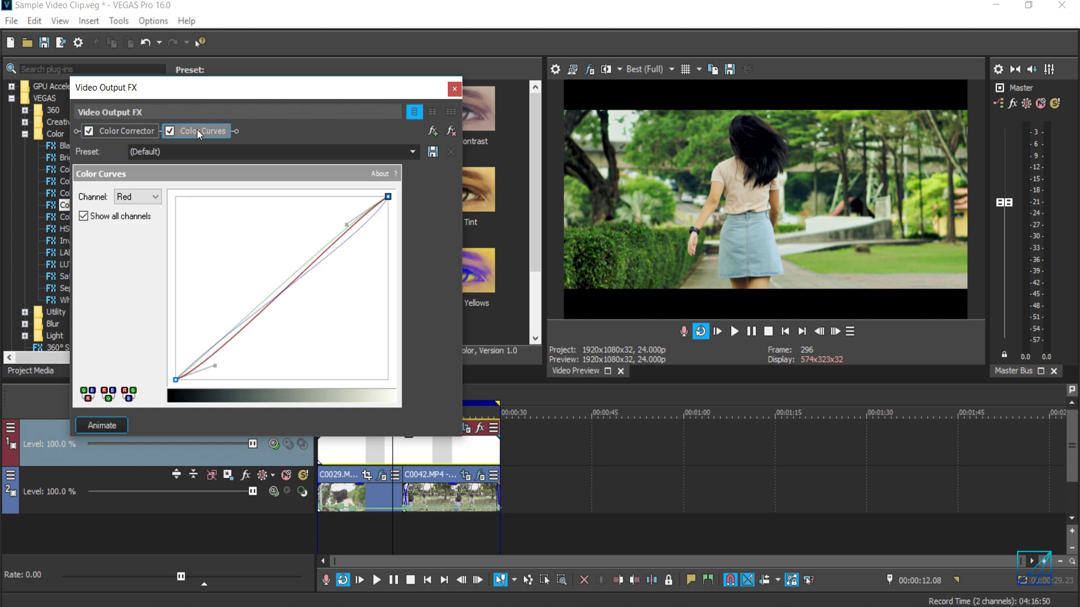
click(132, 135)
click(219, 130)
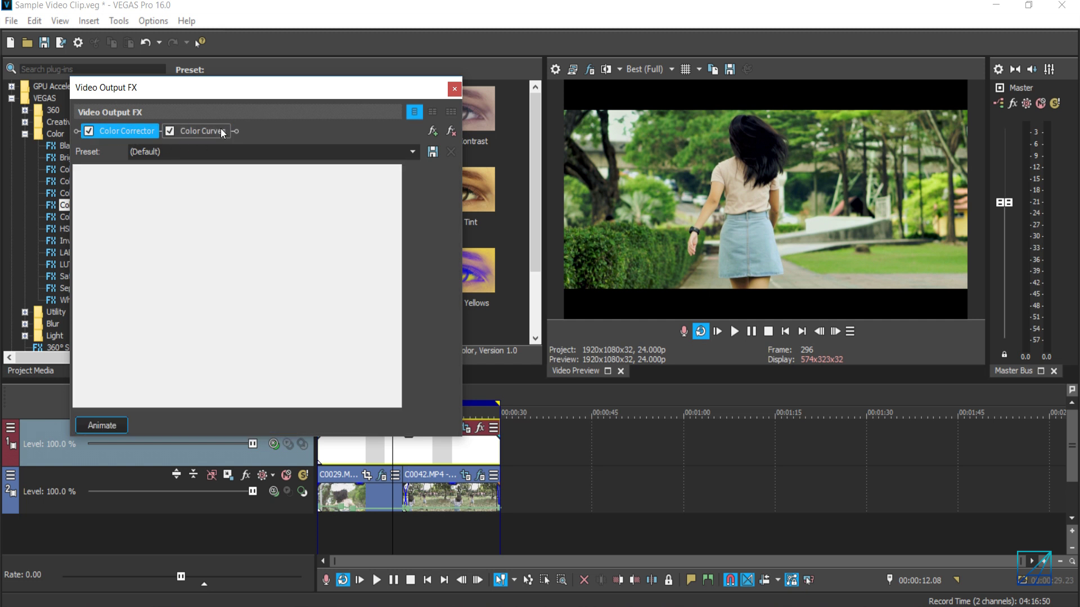
click(110, 136)
click(193, 137)
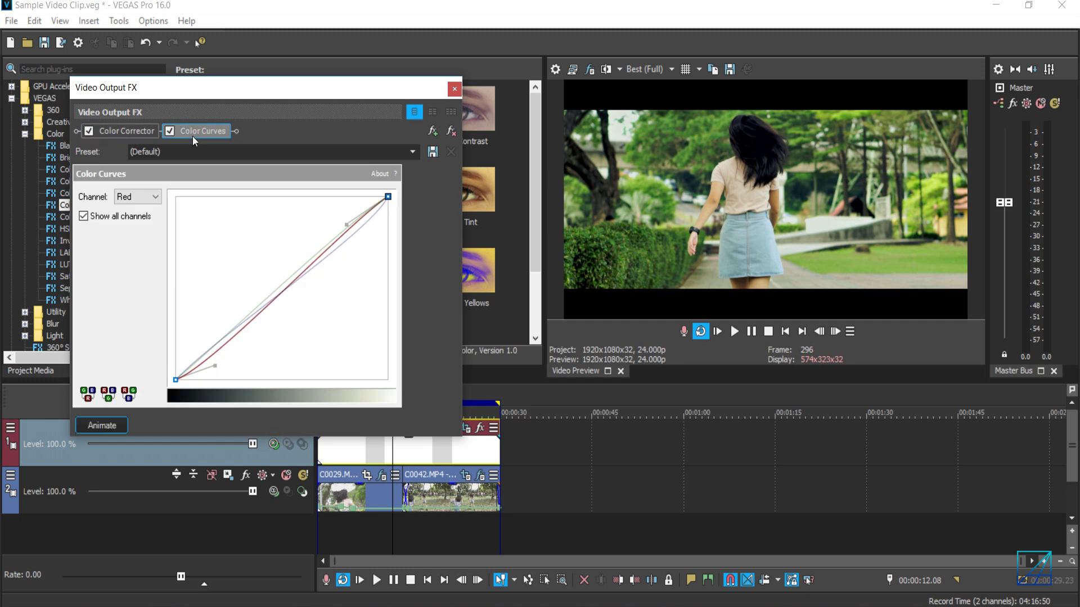
click(130, 131)
click(195, 134)
click(123, 134)
click(205, 131)
Close Video Output FX and set the playhead to 00:00:07.12 in the first park clip.
click(454, 89)
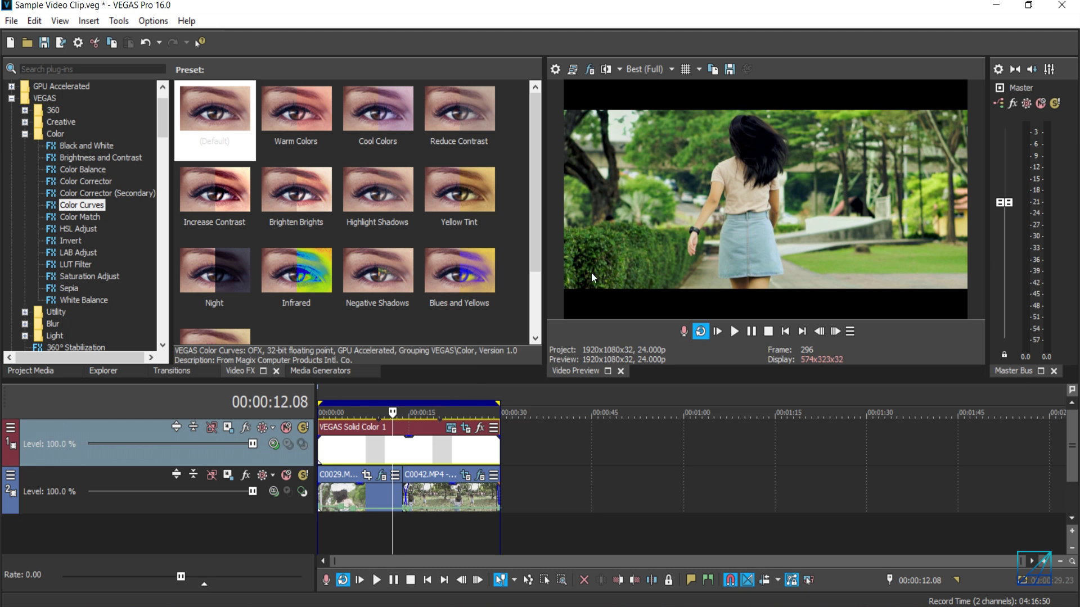
drag(518, 561, 485, 562)
click(377, 503)
click(451, 495)
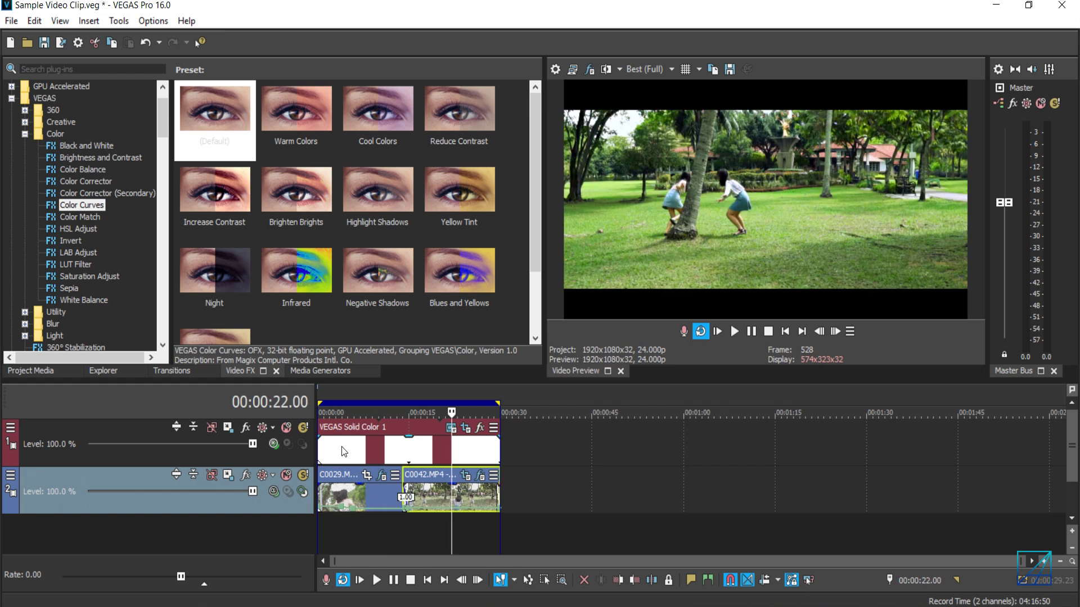
click(342, 446)
click(370, 499)
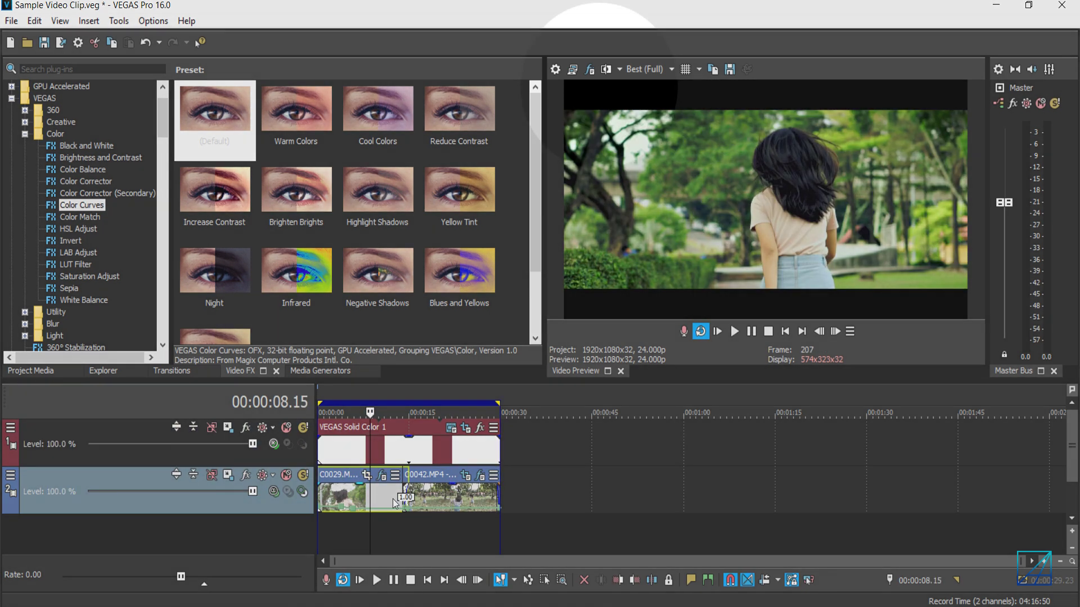
click(365, 498)
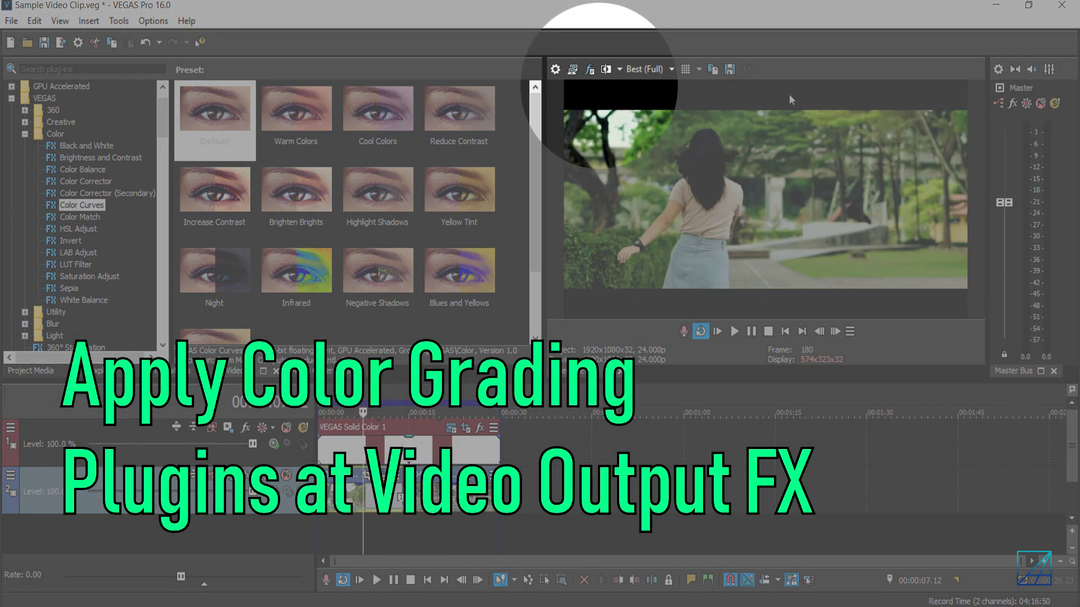
Remove Color Curves from the Video Output FX chain and close the window.
click(594, 69)
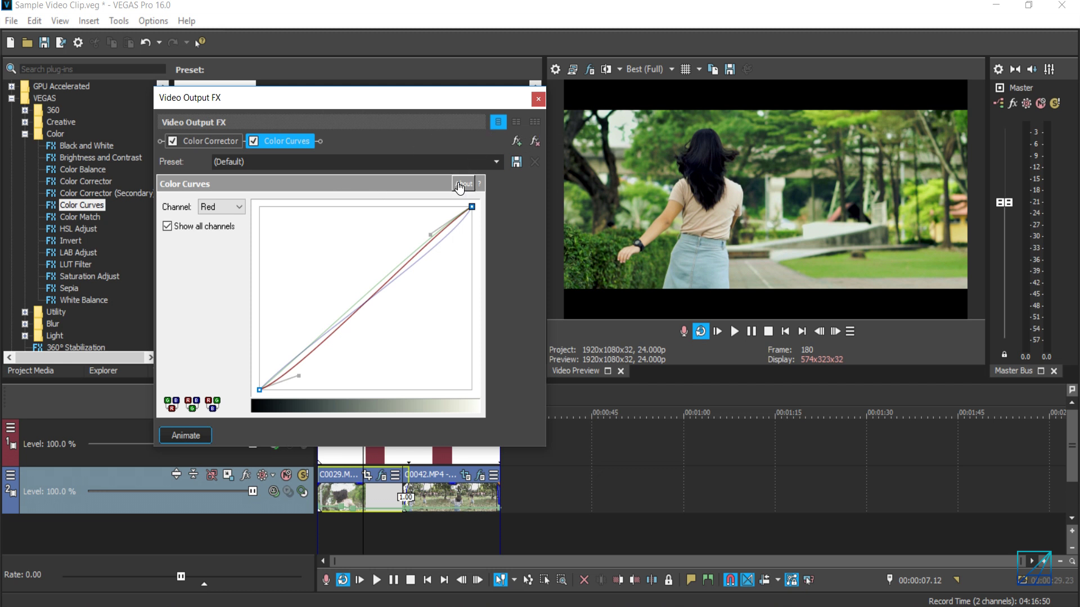
click(535, 141)
click(536, 141)
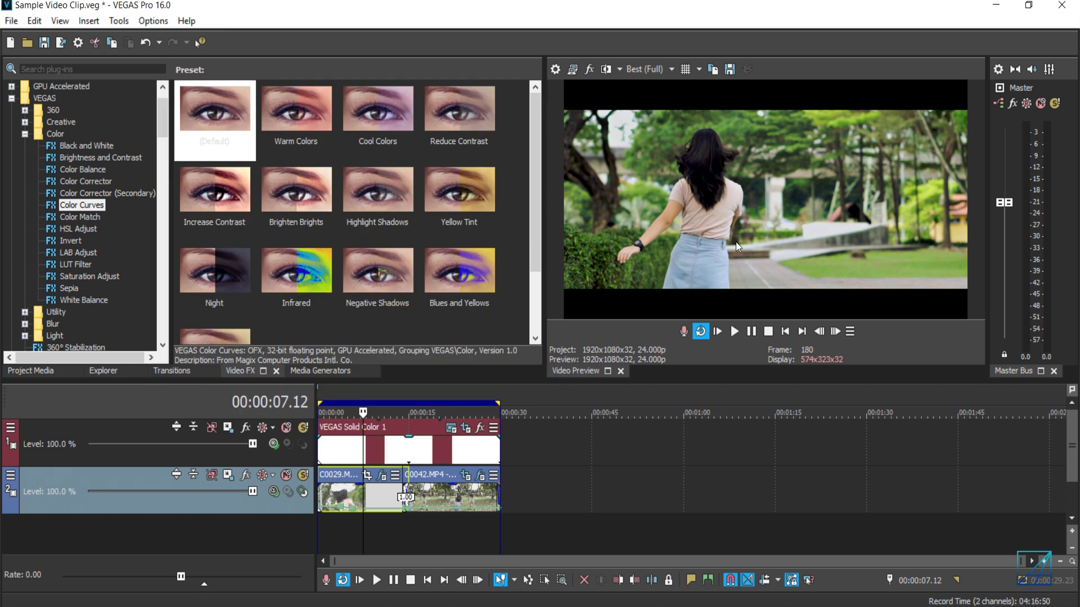
Preview other frames, then set the playhead to 00:00:08.13.
click(425, 454)
click(383, 449)
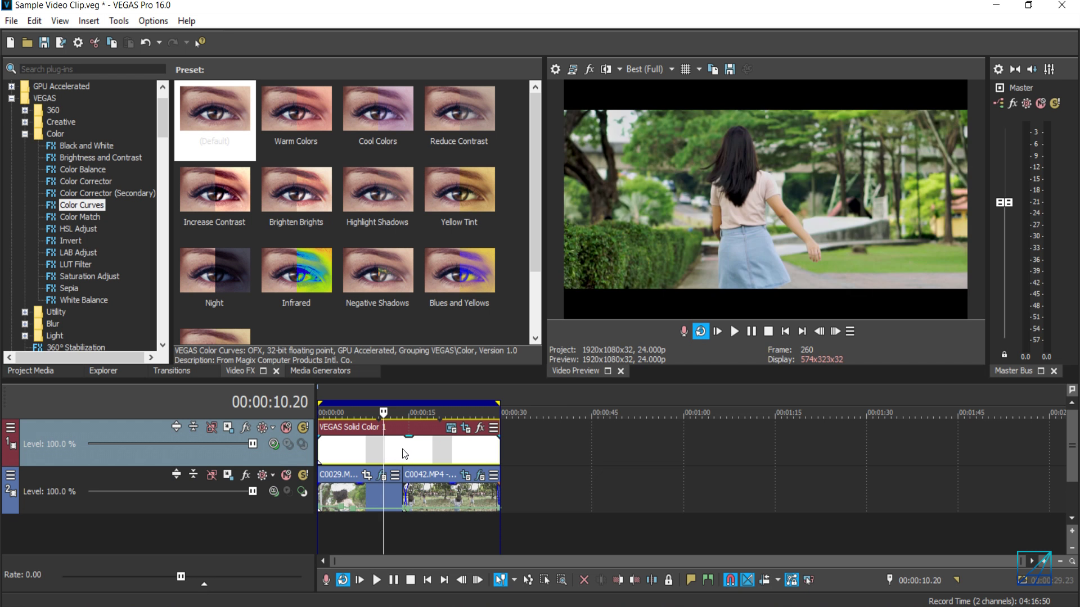
click(446, 443)
click(369, 454)
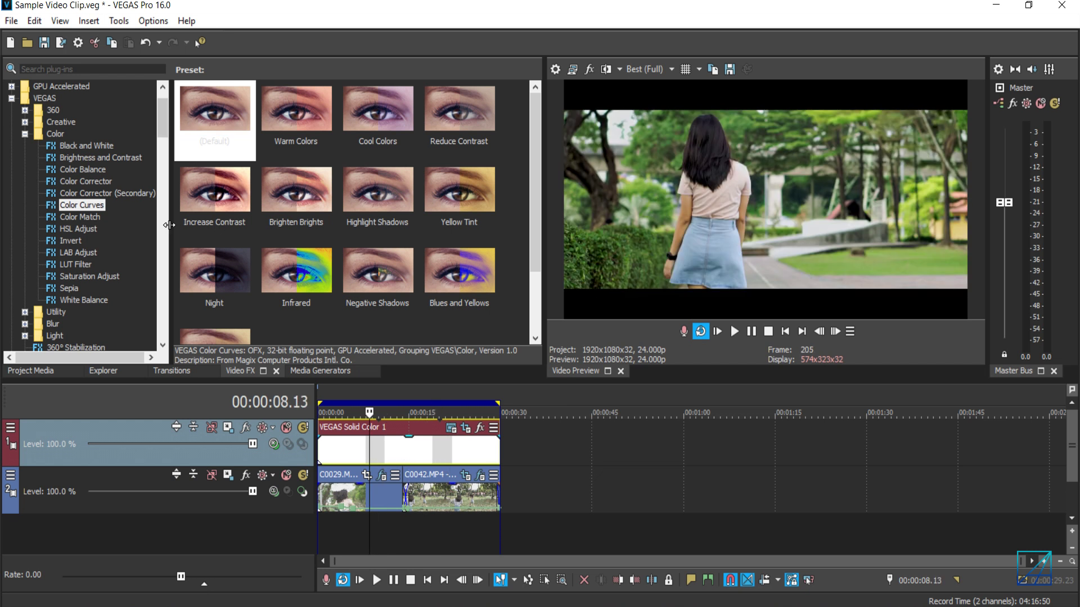
Apply Color Corrector to the video output and show its custom three-wheel view.
click(100, 182)
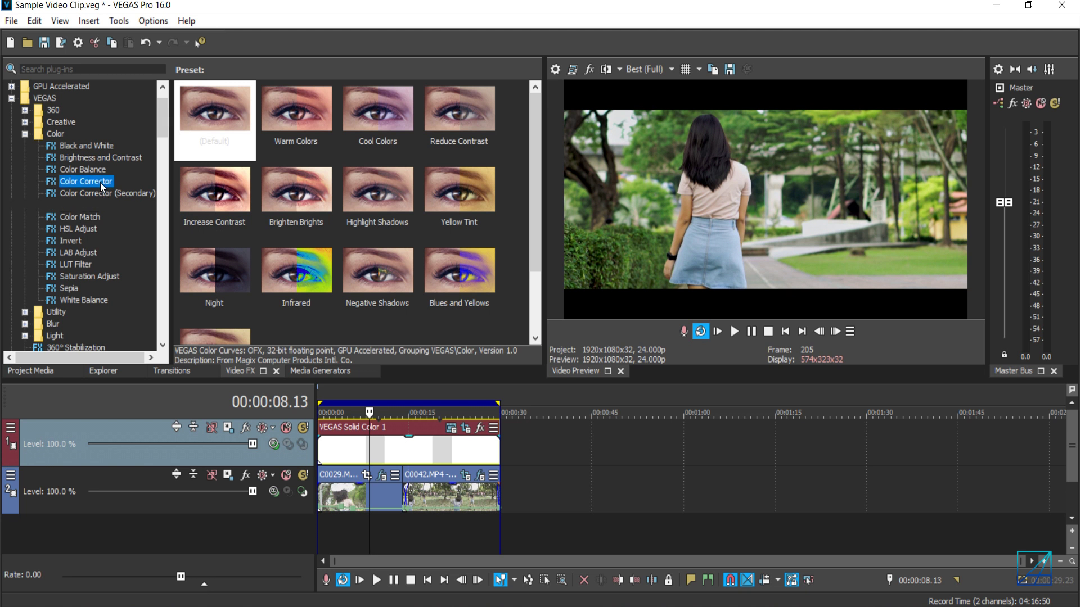
drag(212, 101, 733, 171)
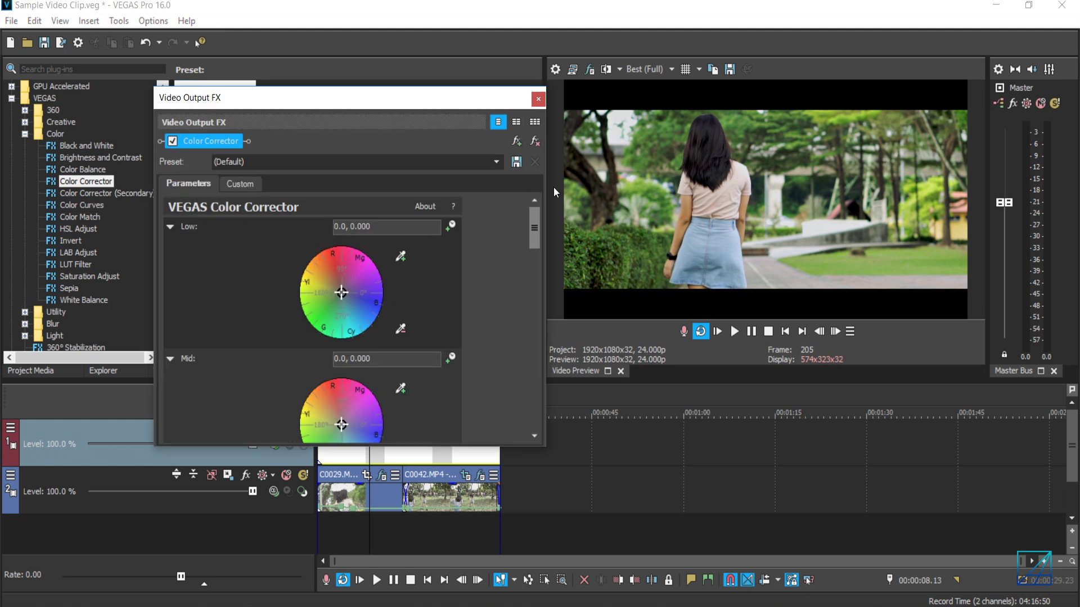
drag(438, 110, 414, 86)
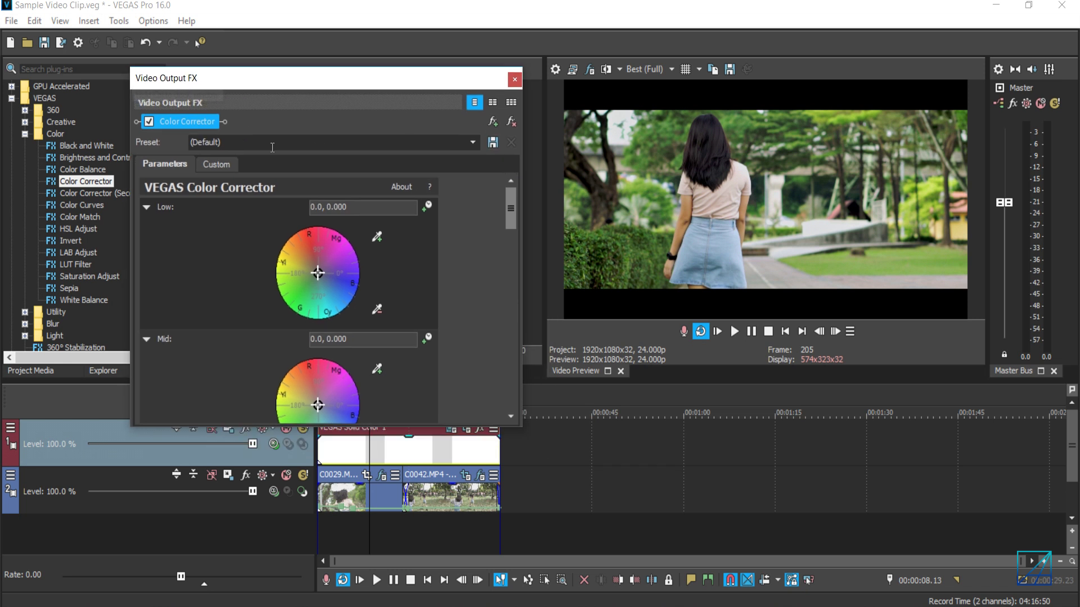
click(223, 166)
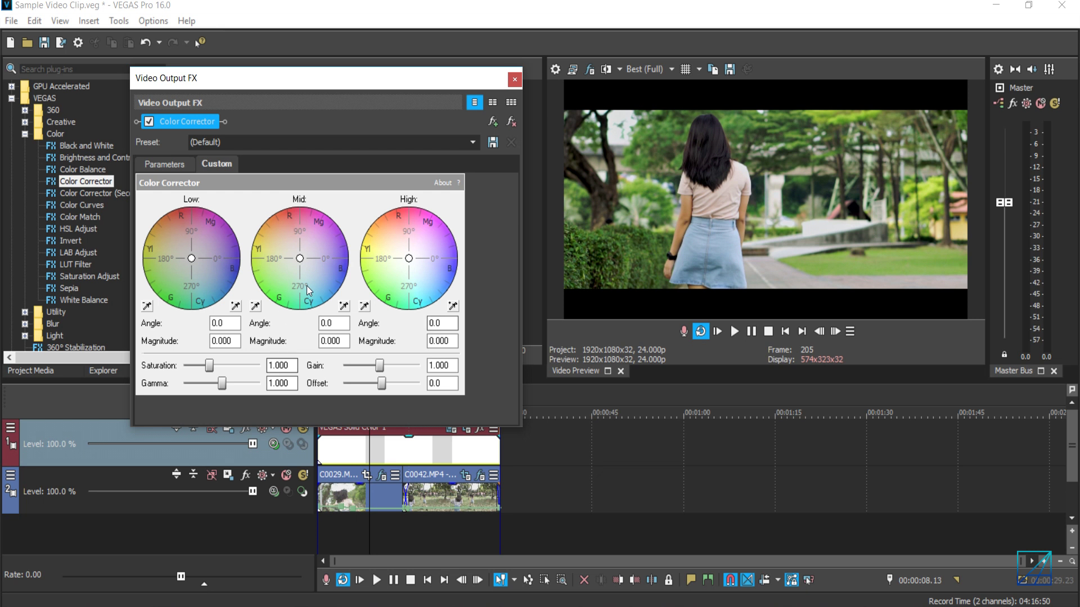
Set the wheels to Low 23.2/0.118, Mid 132.7/0.274 and High 301.6/0.237.
drag(297, 259, 291, 250)
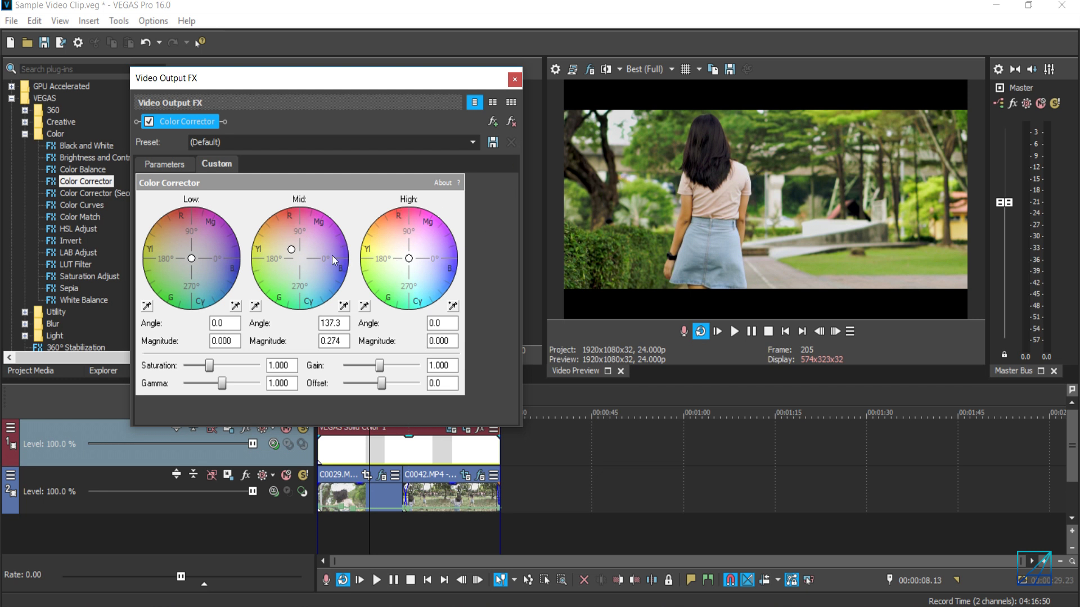
mouse_move(291, 248)
mouse_down()
mouse_move(311, 272)
mouse_move(301, 253)
mouse_up()
click(408, 259)
mouse_move(411, 257)
mouse_down()
mouse_move(417, 280)
mouse_move(396, 232)
mouse_move(410, 266)
mouse_up()
double_click(409, 262)
double_click(300, 258)
drag(301, 257, 292, 247)
drag(408, 260, 415, 268)
drag(190, 258, 196, 256)
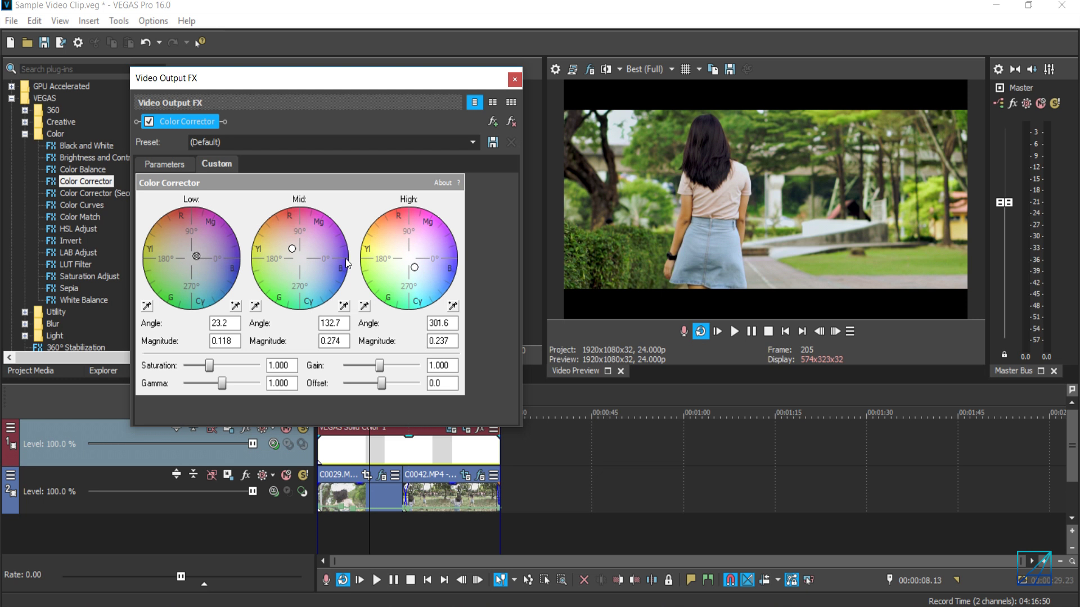
Compare the grade using split-screen view and toggling the Color Corrector on and off.
click(589, 70)
click(604, 69)
click(604, 69)
click(217, 165)
click(149, 121)
click(149, 122)
click(149, 121)
click(149, 121)
click(150, 121)
Adjust the midtone tint to 125.5/0.267 and close the Video Output FX window.
drag(293, 248, 286, 243)
drag(285, 246, 293, 248)
click(515, 79)
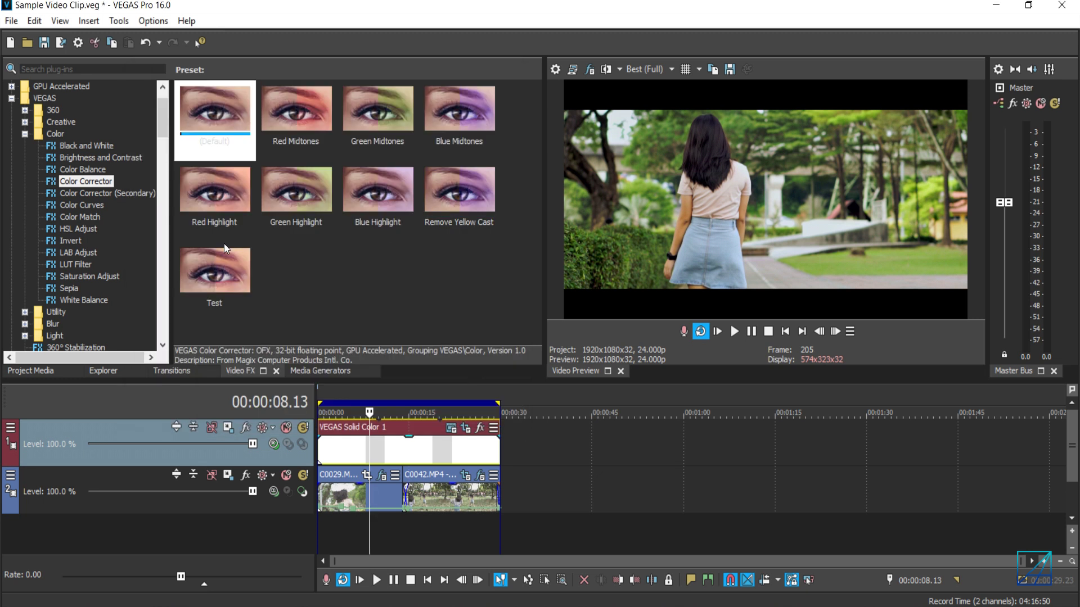
Add the default Color Curves preset to the video output after Color Corrector.
click(98, 206)
drag(205, 112, 680, 206)
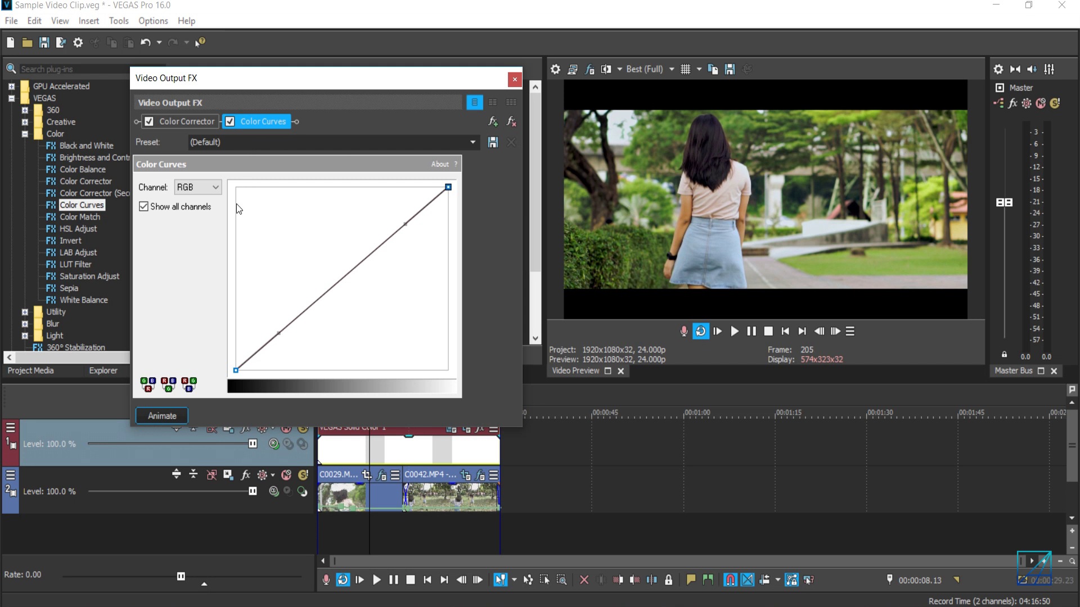
click(218, 190)
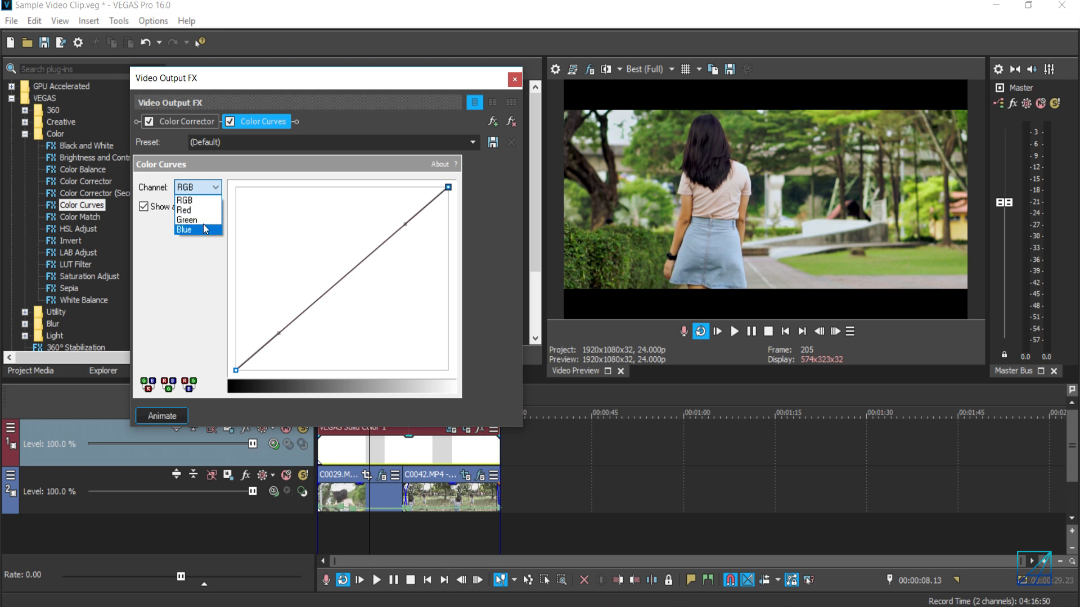
Select the Red channel and bend its curve so the highlights dip below the diagonal.
click(200, 211)
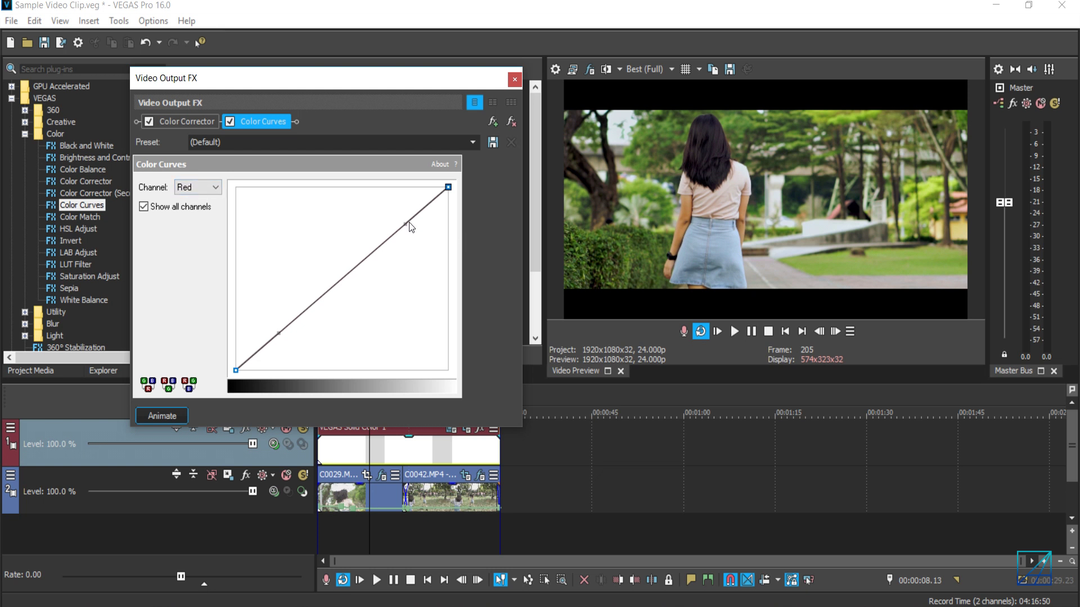
mouse_move(408, 222)
mouse_down()
mouse_move(376, 195)
mouse_move(438, 262)
mouse_move(400, 233)
mouse_up()
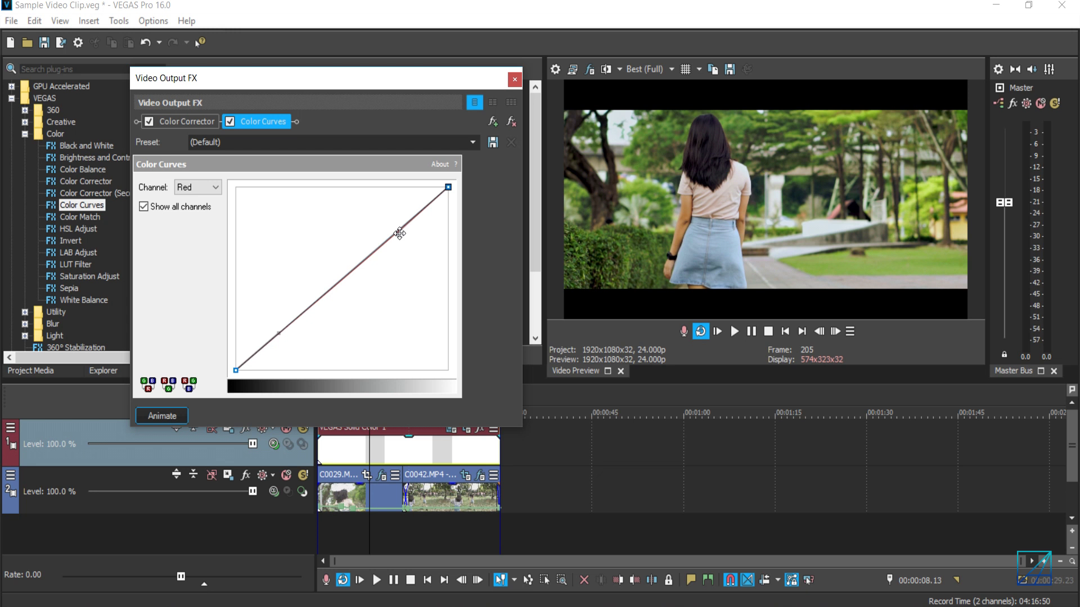
mouse_move(400, 233)
mouse_down()
mouse_move(405, 225)
mouse_move(411, 238)
mouse_up()
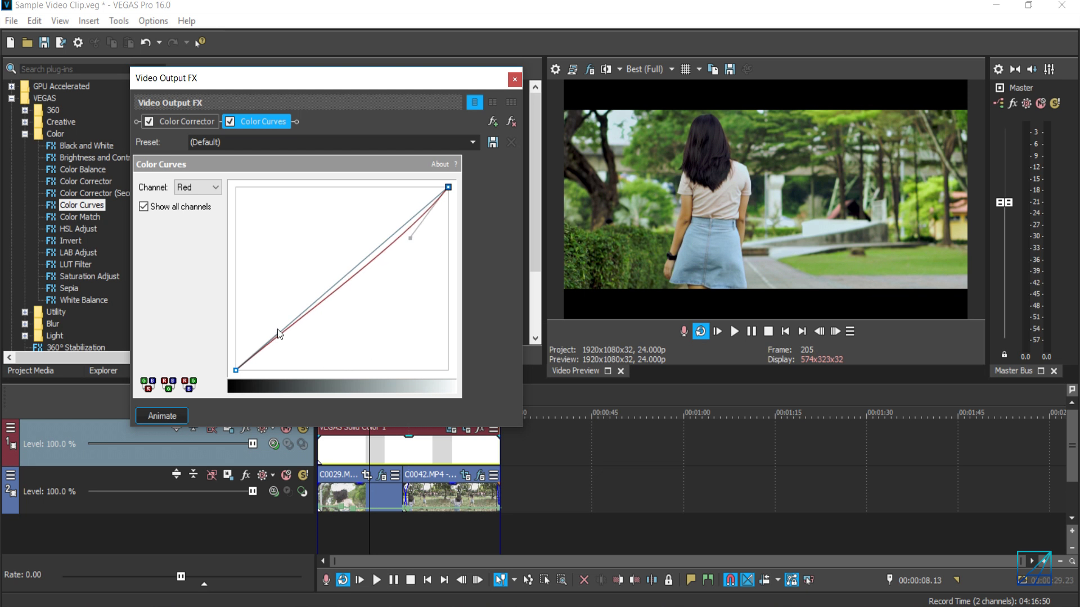
drag(277, 330, 266, 333)
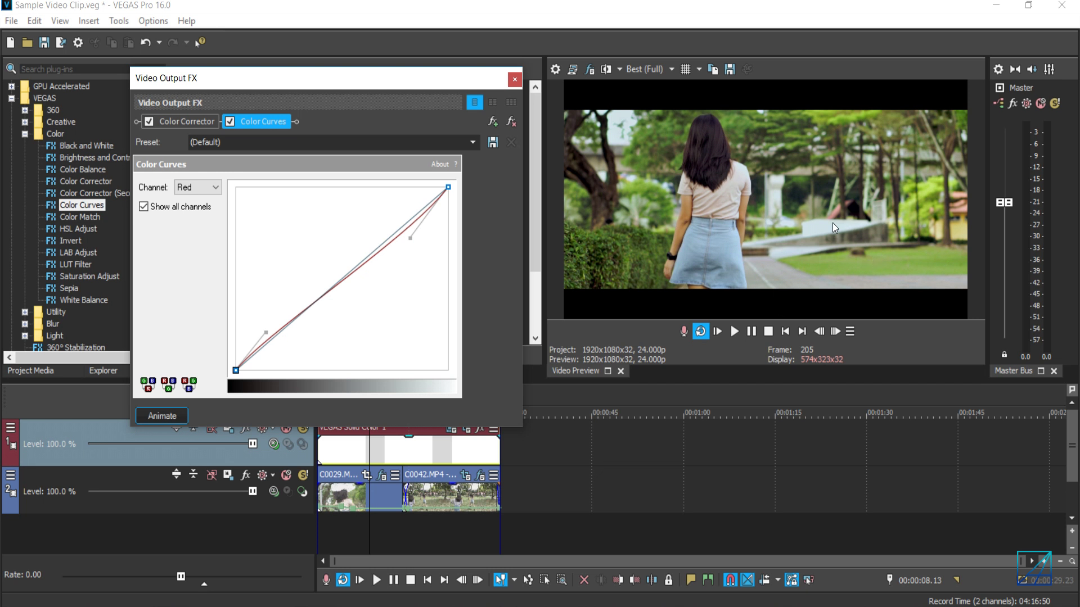
Switch to the Green channel and lift its curve slightly to boost green.
click(200, 187)
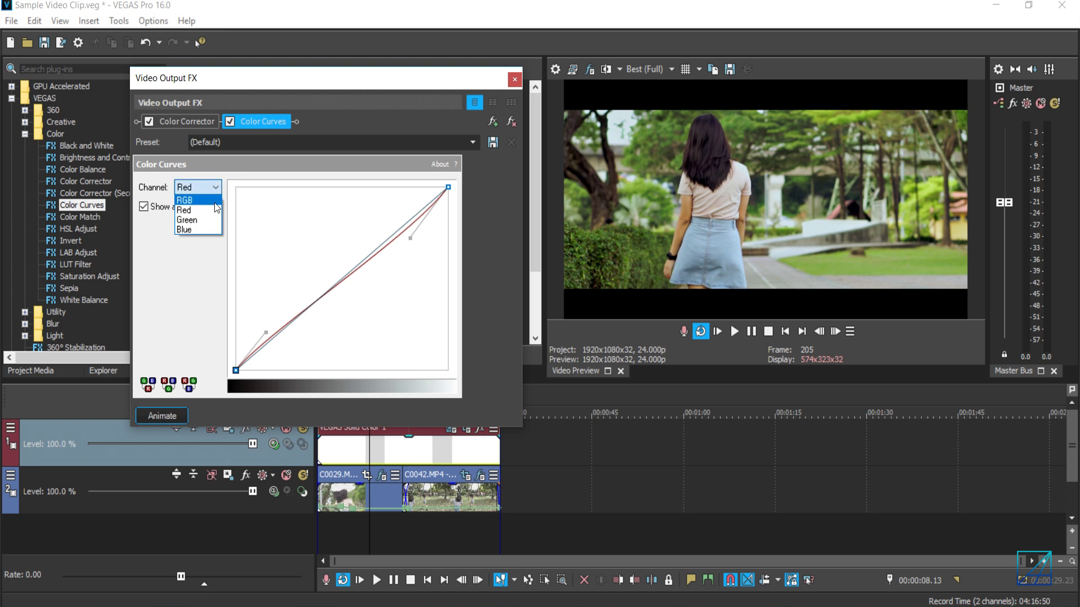
click(208, 215)
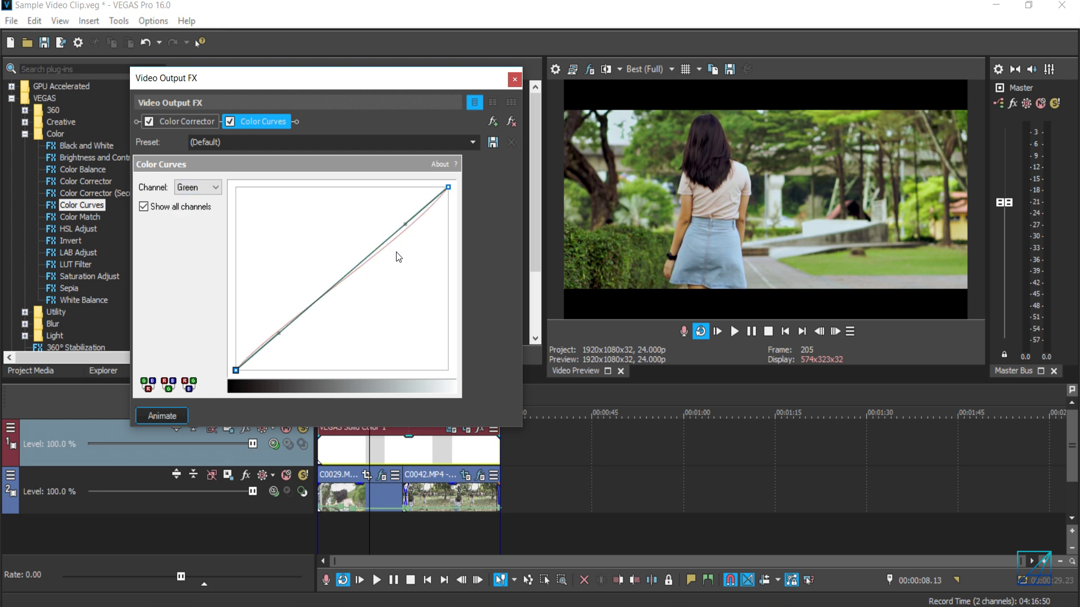
click(426, 496)
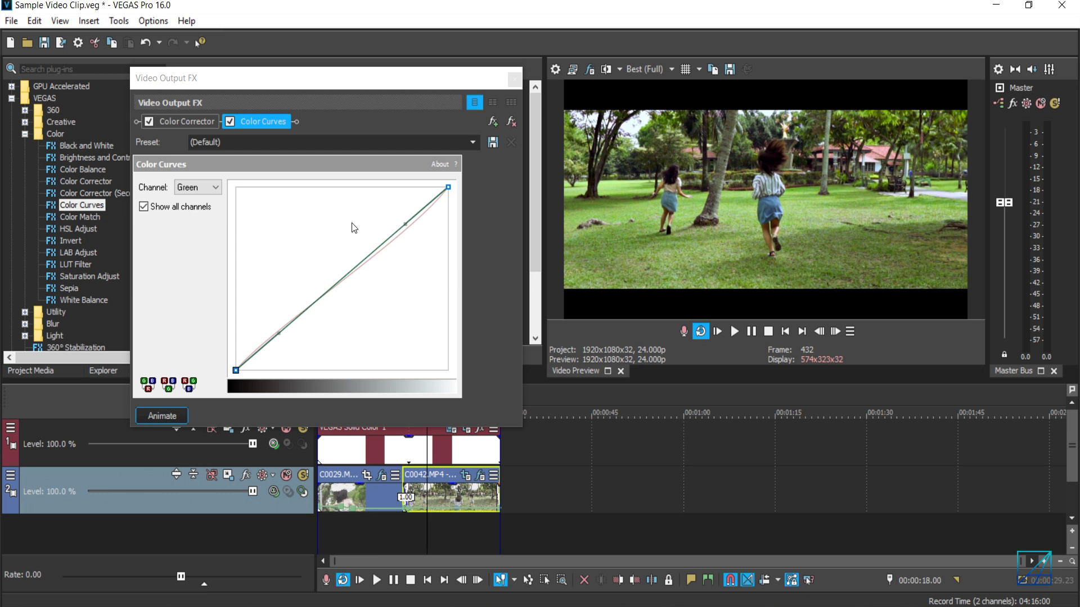
drag(406, 224, 401, 221)
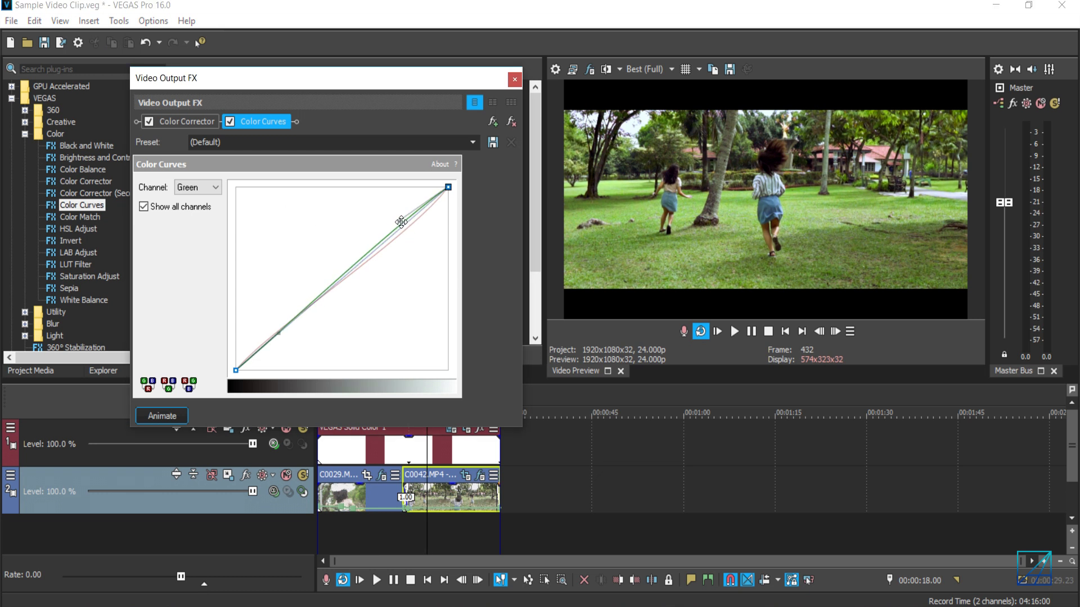
click(382, 490)
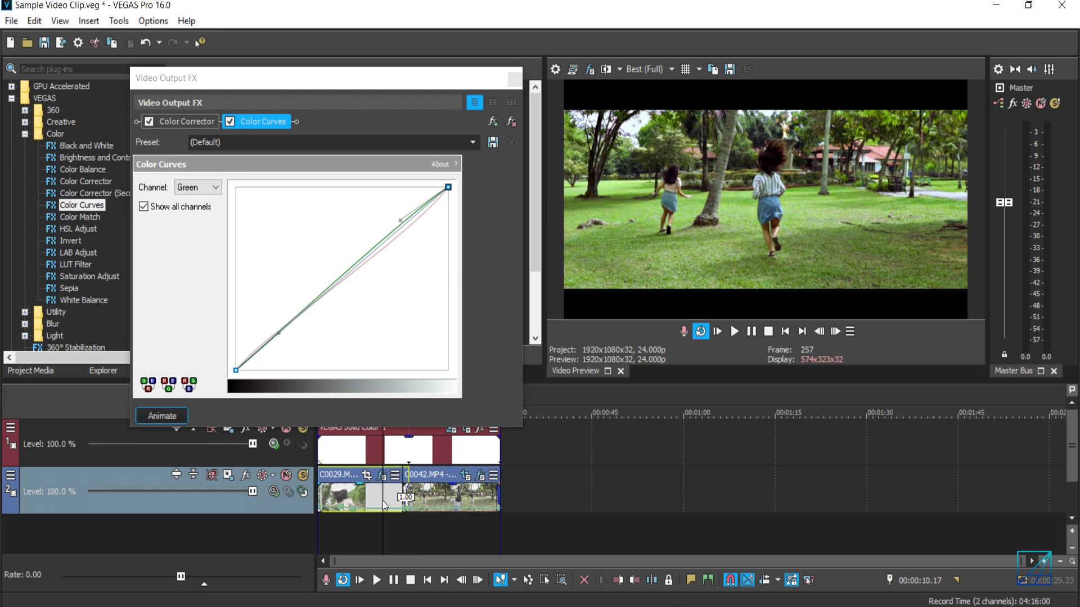
click(282, 332)
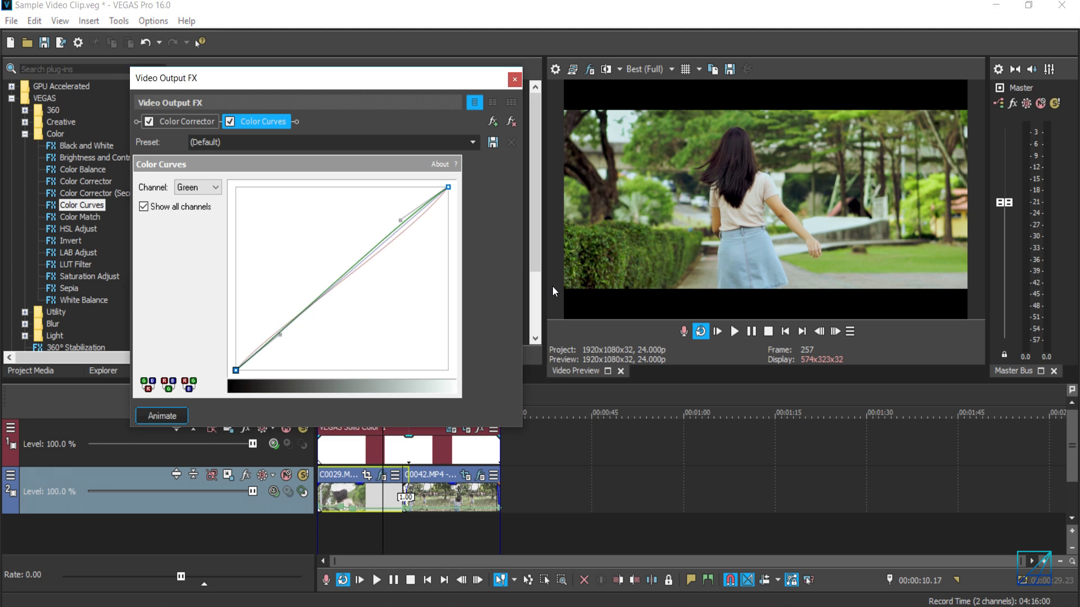
Switch to the Blue channel and pull its curve below the diagonal, checking both clips.
click(200, 189)
click(201, 225)
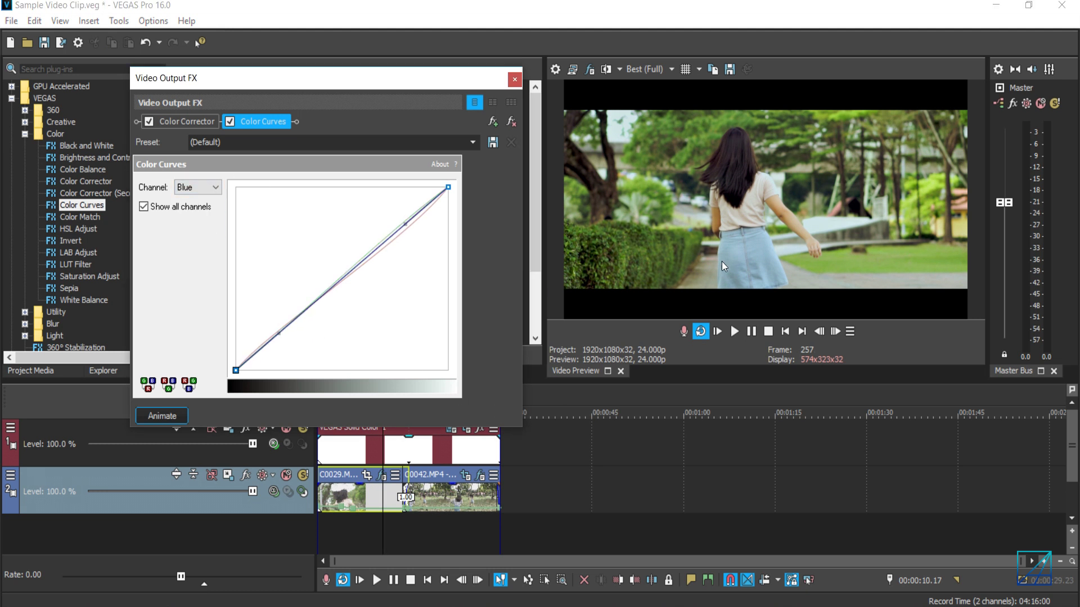
click(405, 223)
drag(406, 223, 423, 231)
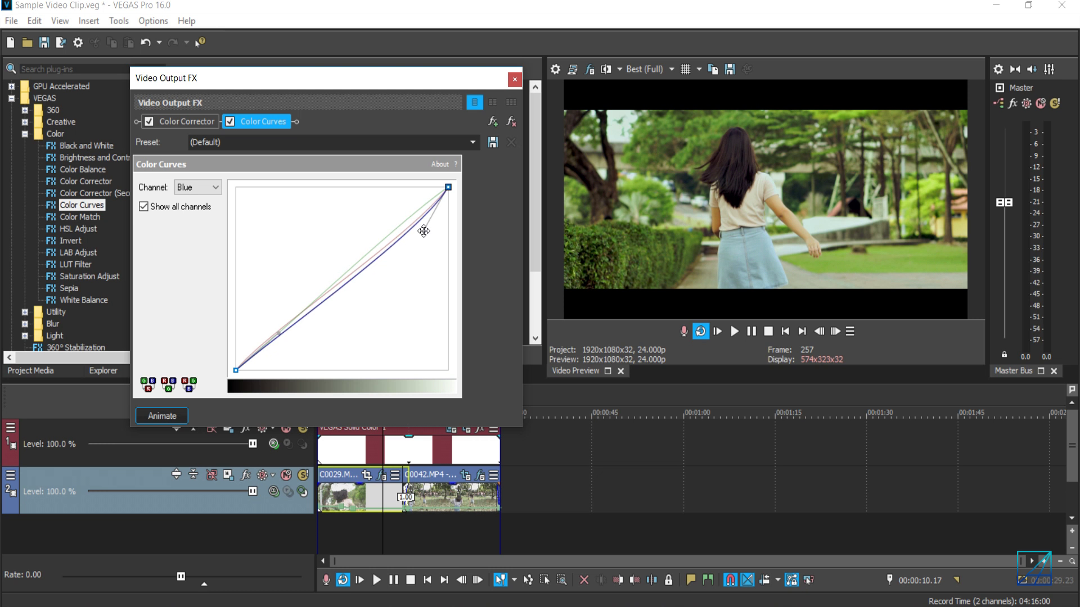
click(455, 506)
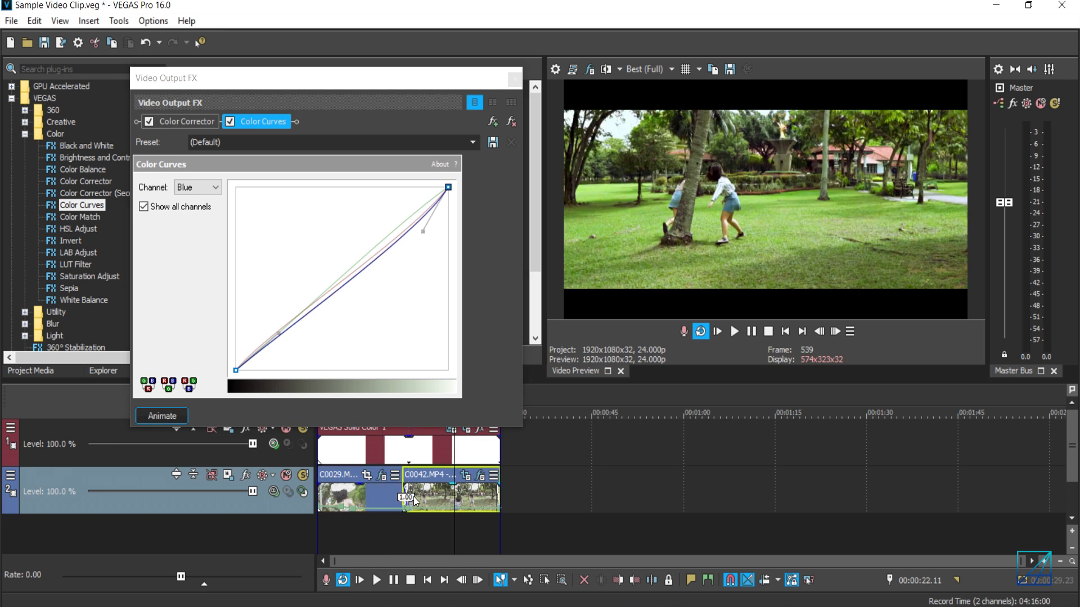
click(365, 499)
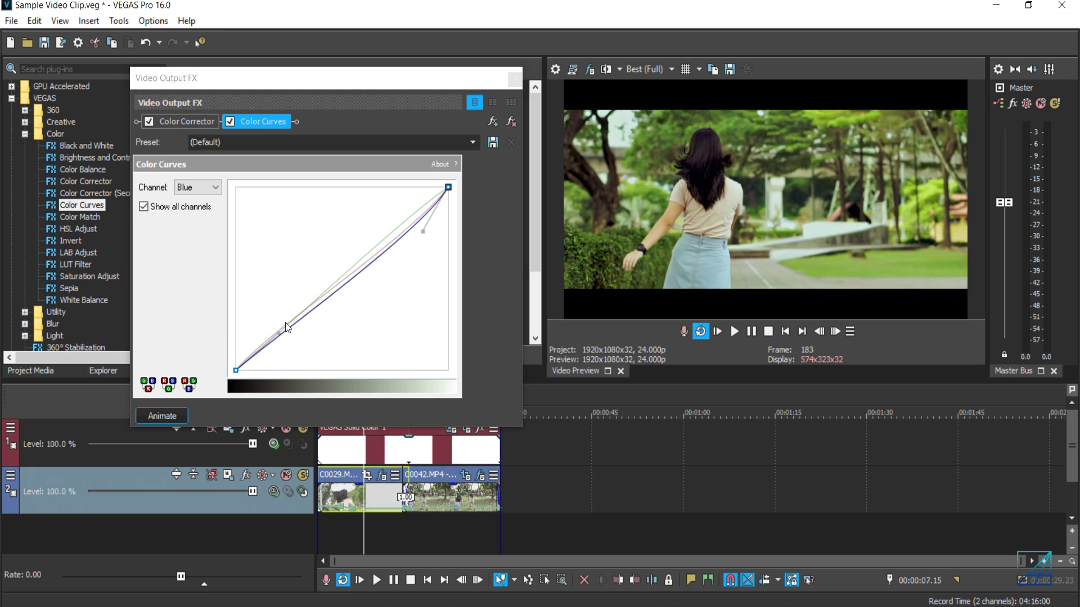
drag(279, 332, 274, 331)
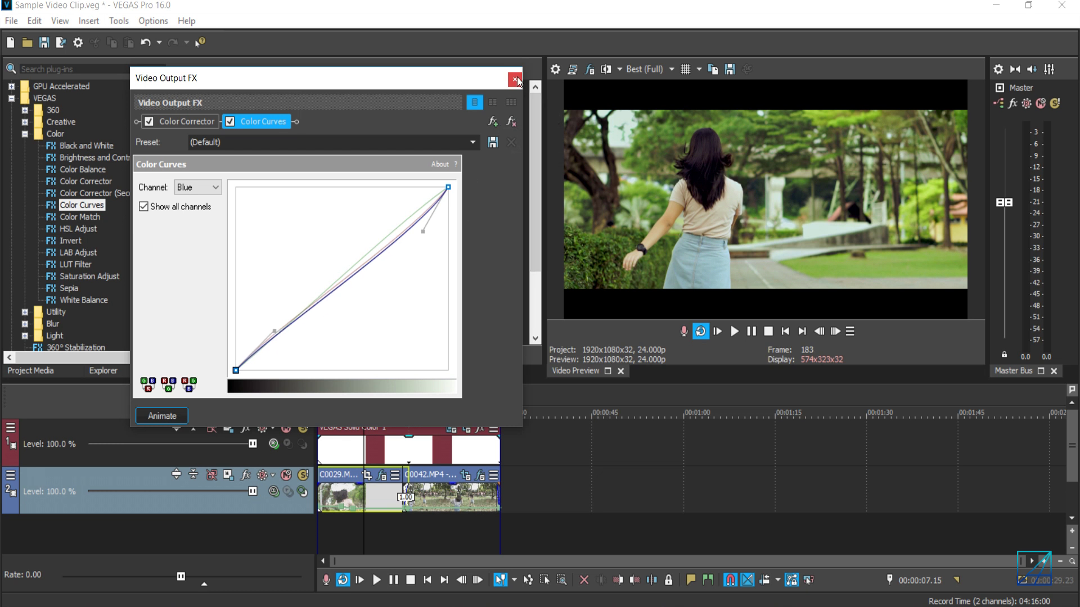
Enable both Color Corrector and Color Curves, then close the Video Output FX window.
click(149, 121)
click(230, 122)
click(175, 121)
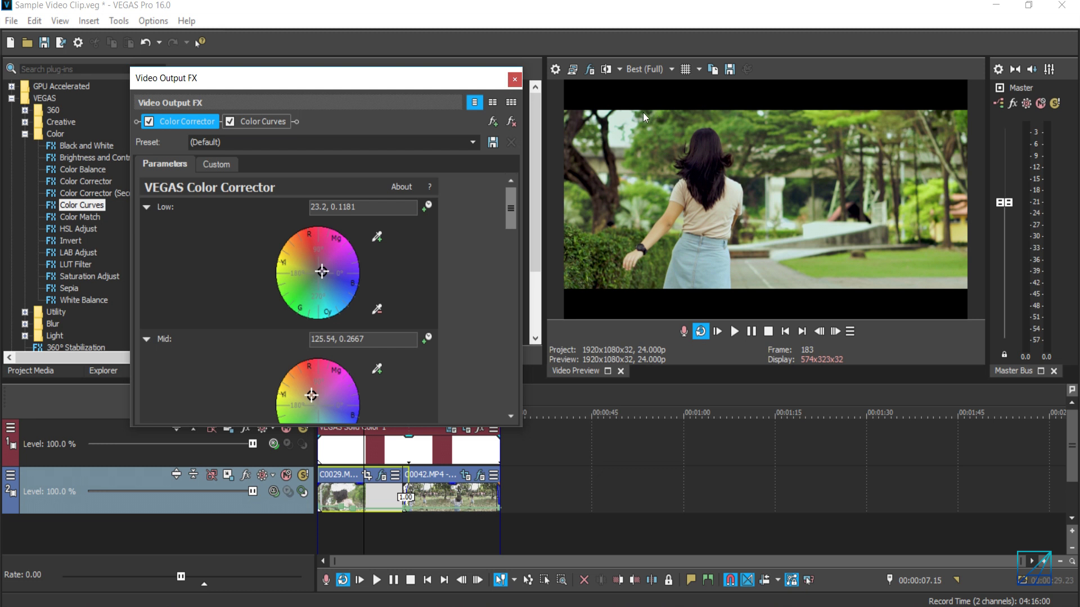
click(515, 80)
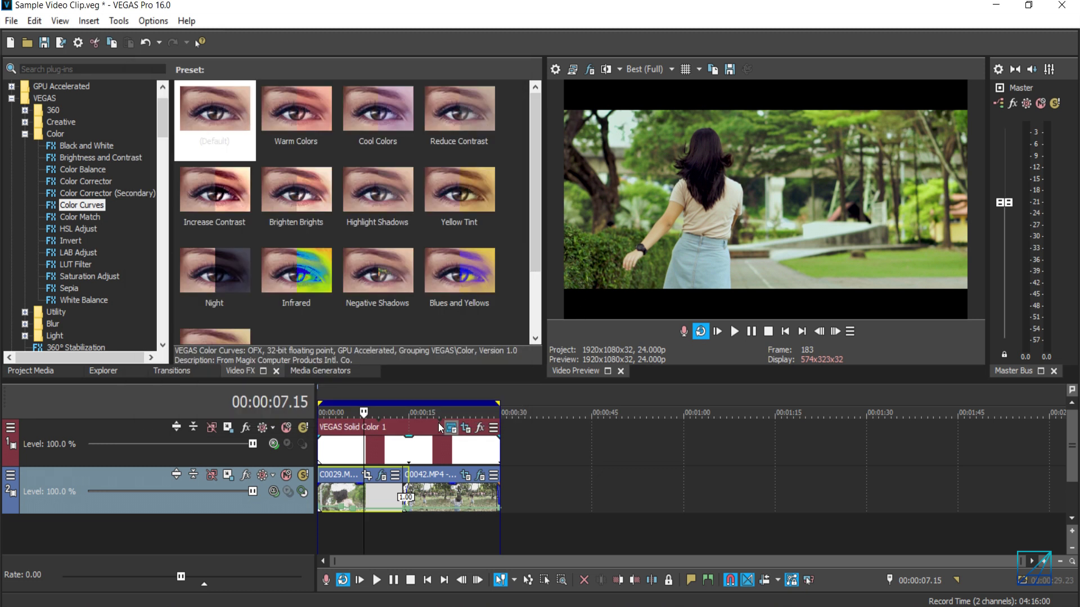
Review the graded footage at several timeline positions, starting at 00:00:15.00.
click(413, 440)
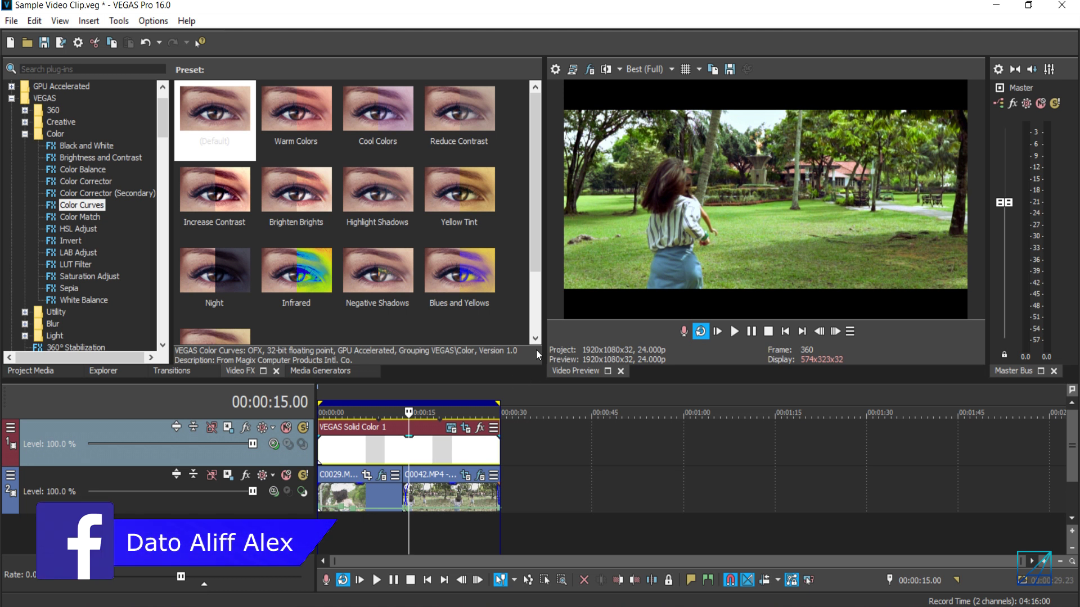
click(358, 446)
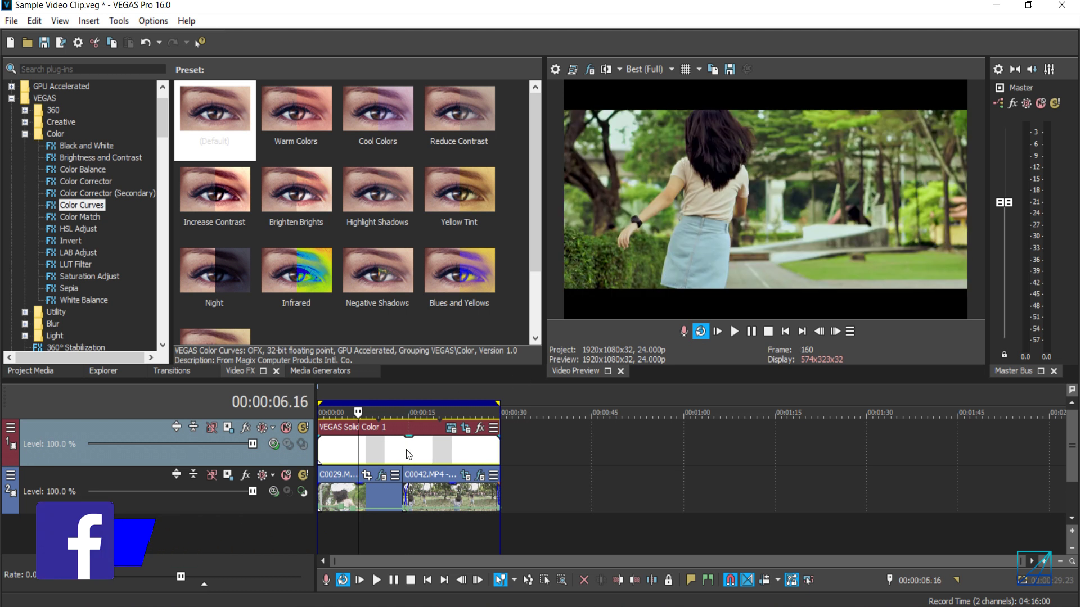
click(423, 450)
click(329, 447)
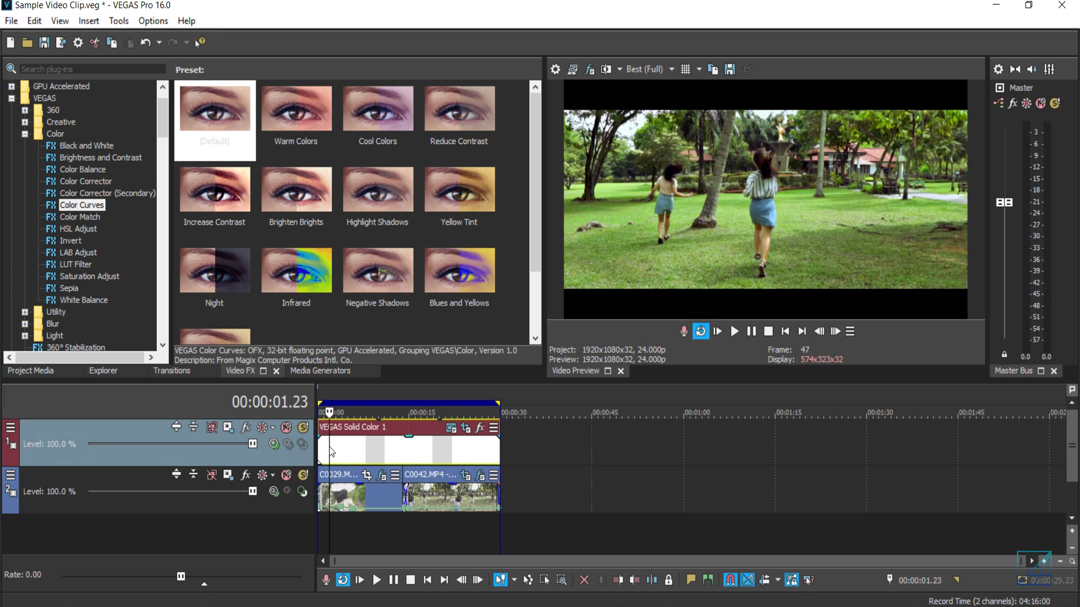